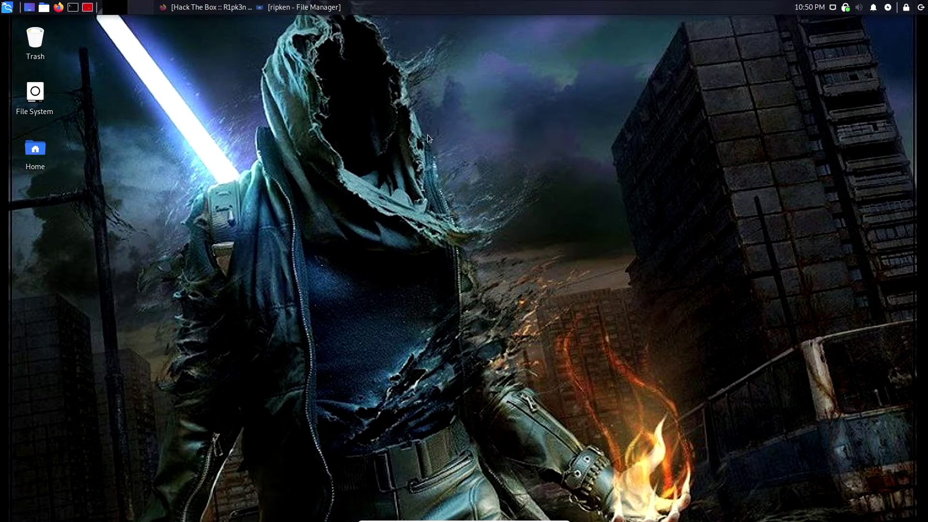
Look over the Hack The Box profile and Optimum machine (10.10.10.8) pages, then show Kali downloads
left_click(210, 7)
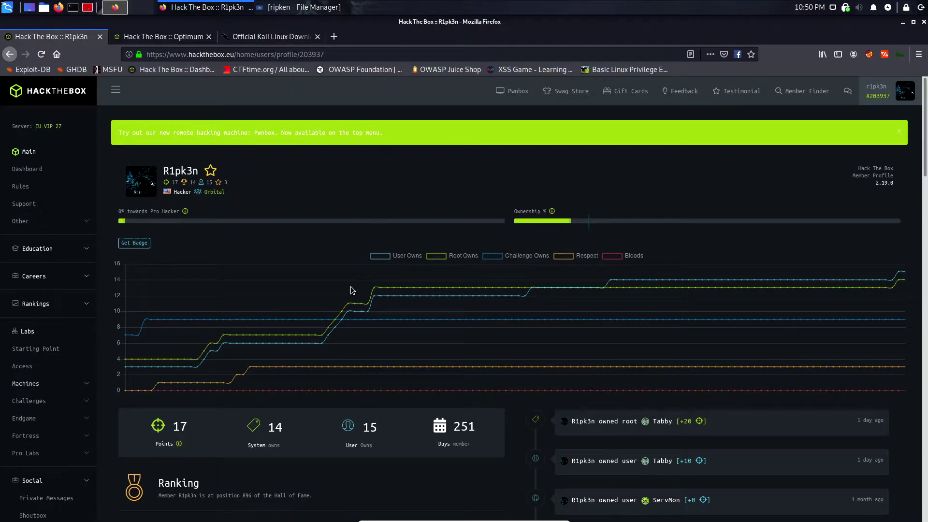
left_click(177, 37)
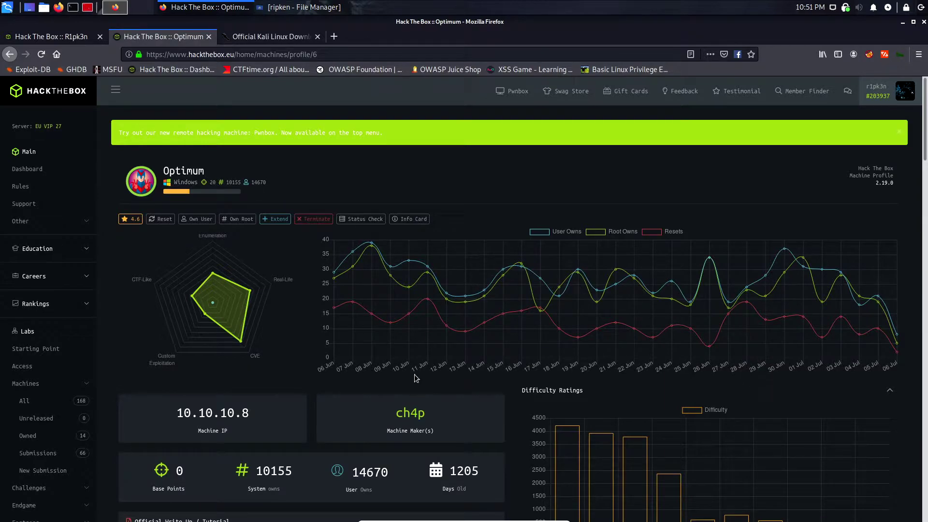
scroll(438, 375, "down", 3)
scroll(514, 380, "up", 3)
left_click(51, 36)
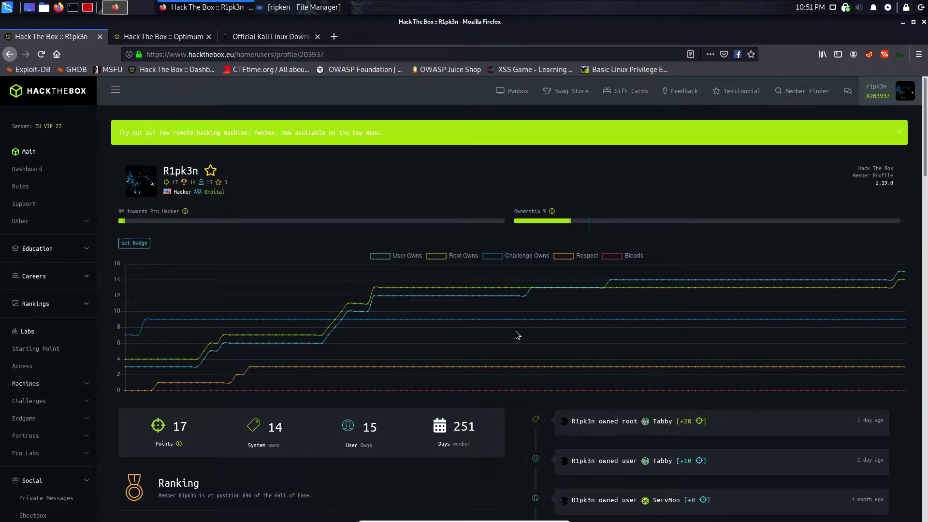
left_click(174, 39)
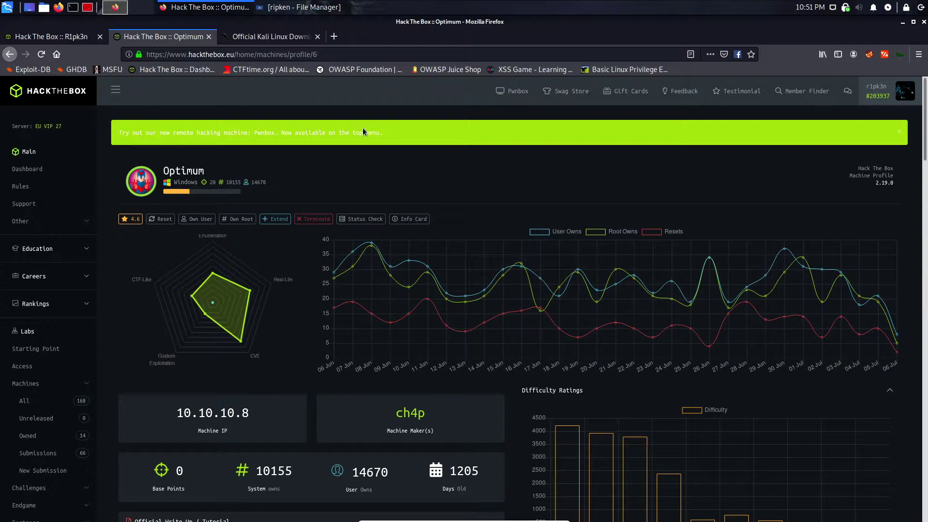
left_click(251, 36)
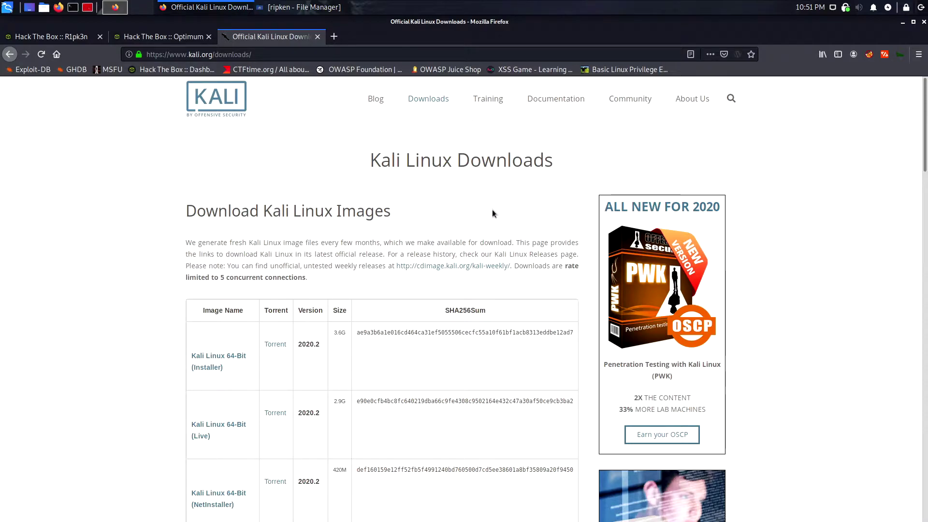
Scroll through the Kali Linux 2020.2 image downloads table on the downloads page
left_click(293, 54)
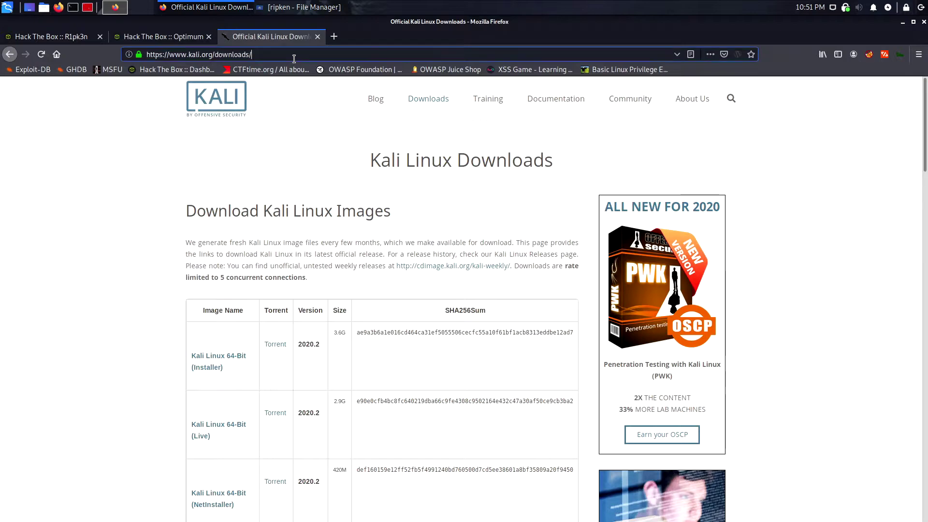
scroll(371, 408, "down", 3)
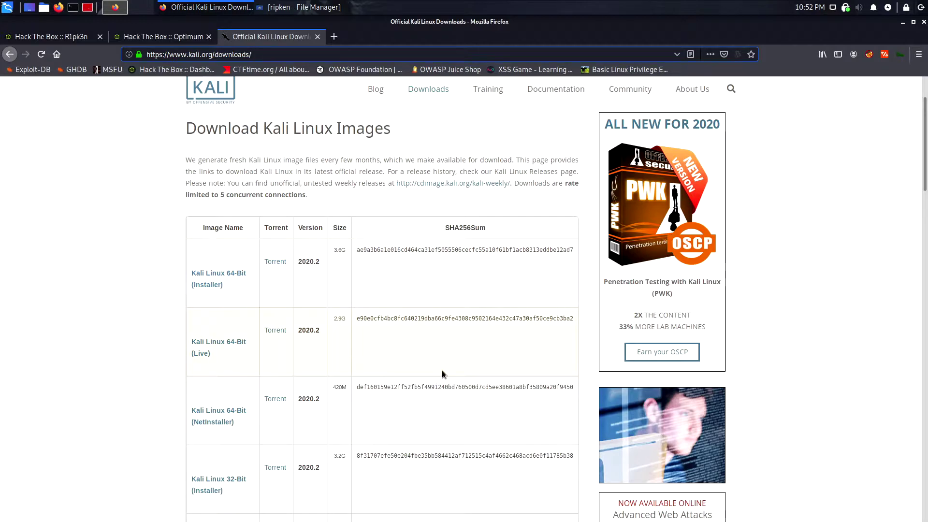
scroll(443, 371, "down", 3)
scroll(484, 360, "up", 4)
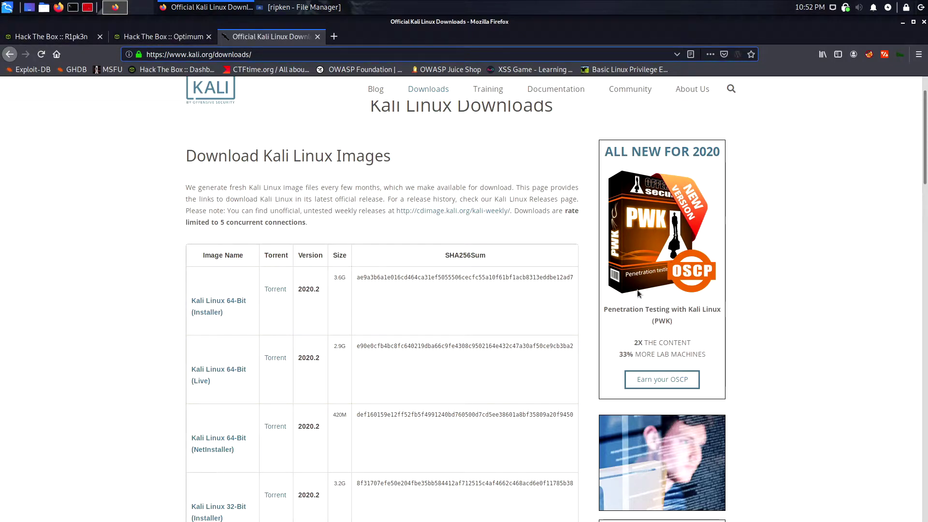
scroll(483, 331, "down", 3)
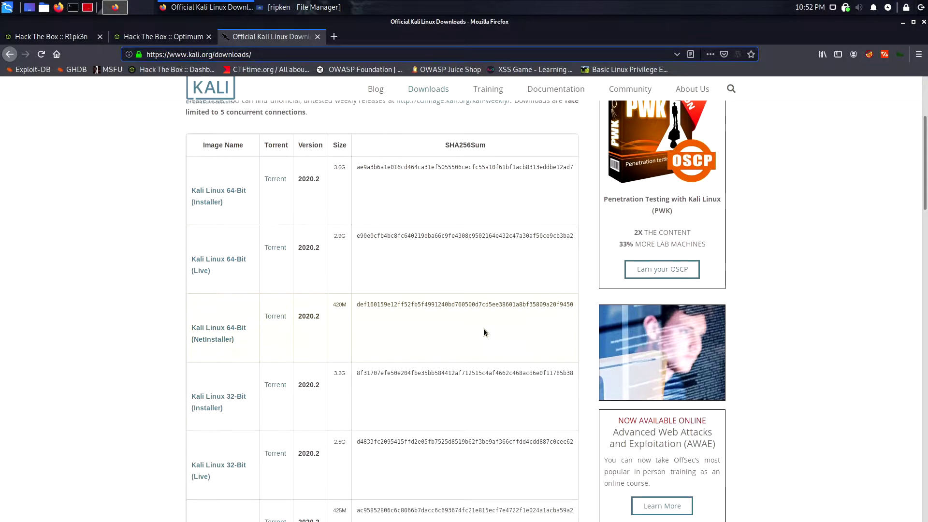
scroll(485, 330, "up", 3)
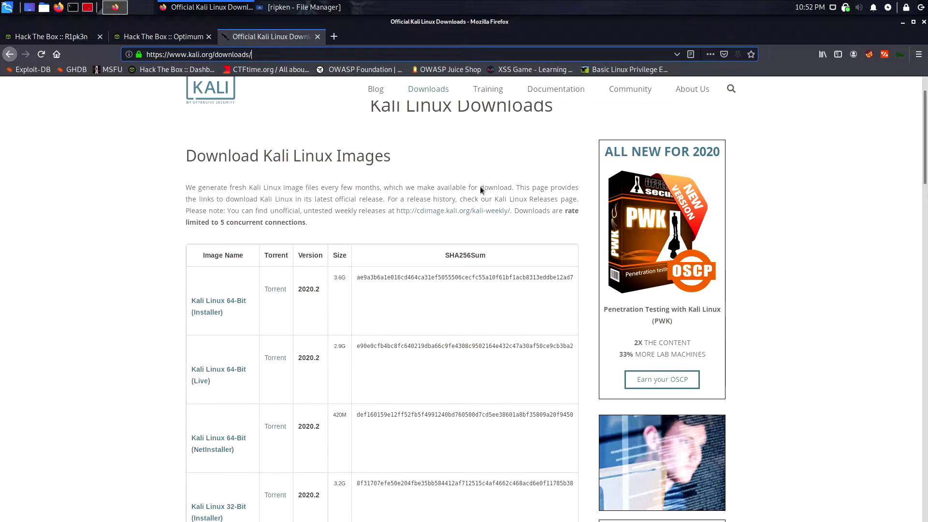
scroll(483, 300, "up", 2)
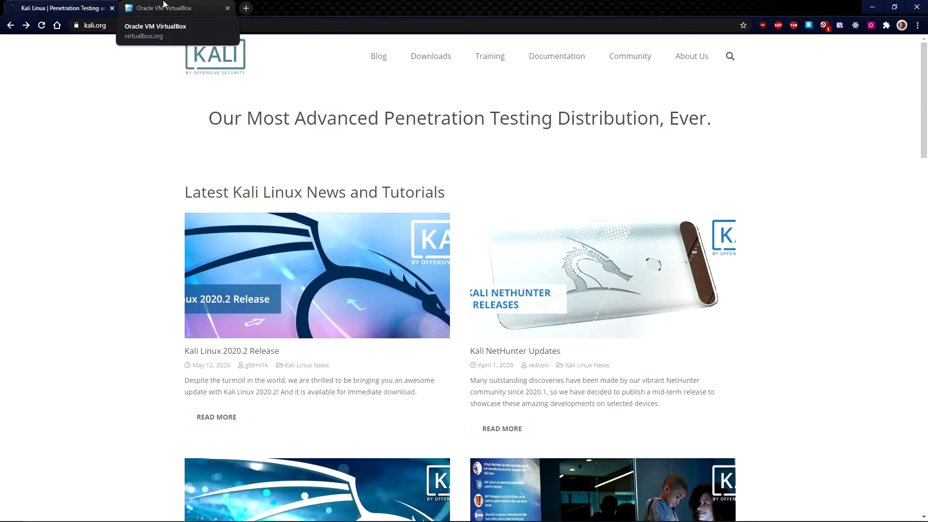
Bring up the Oracle VM VirtualBox website tab in Chrome
left_click(164, 6)
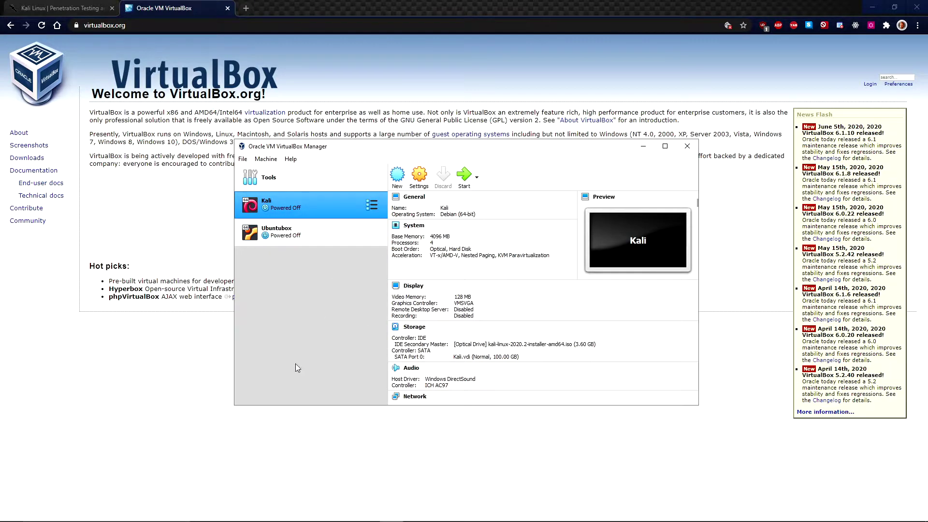
Remove the old Kali machine from the list only, and start a new virtual machine
right_click(300, 207)
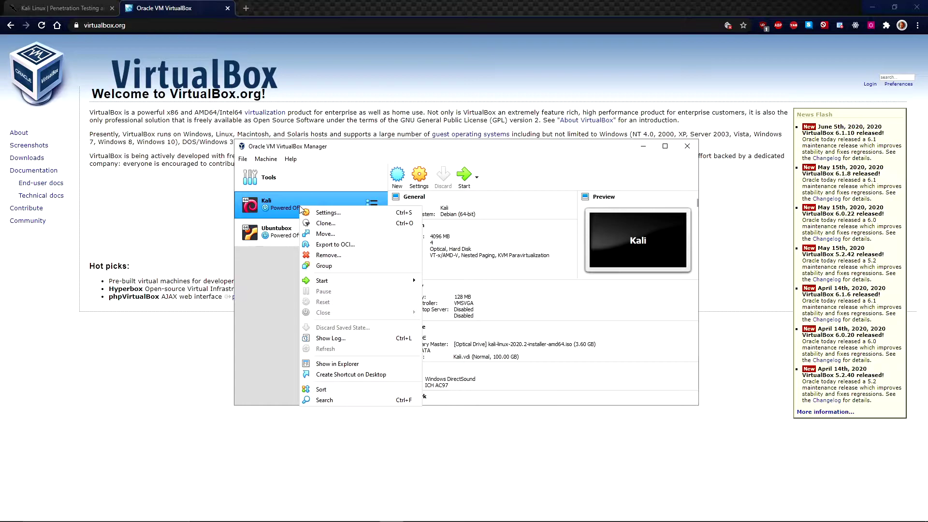
left_click(333, 255)
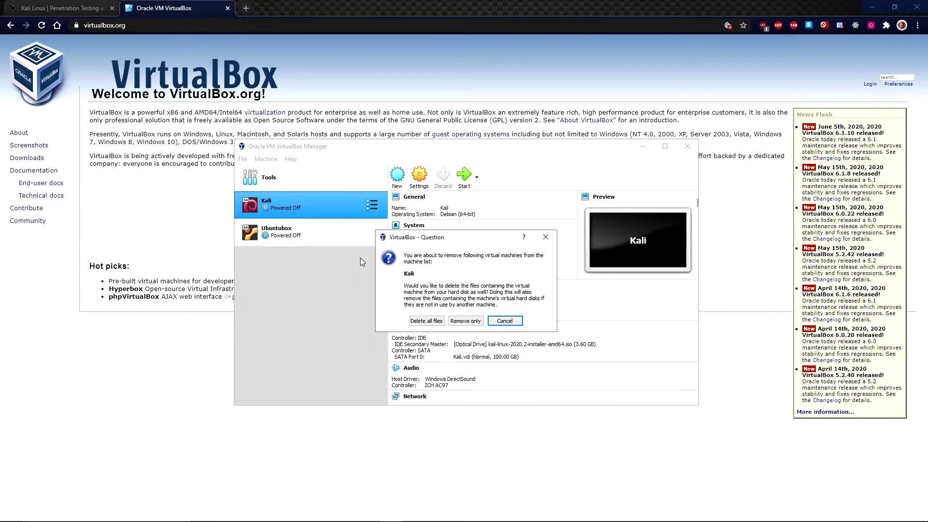
left_click(454, 321)
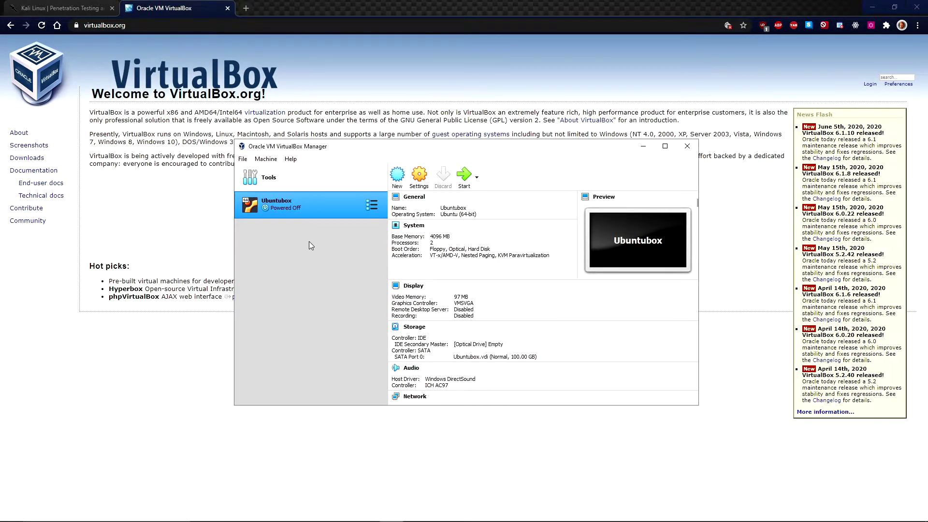
left_click(397, 176)
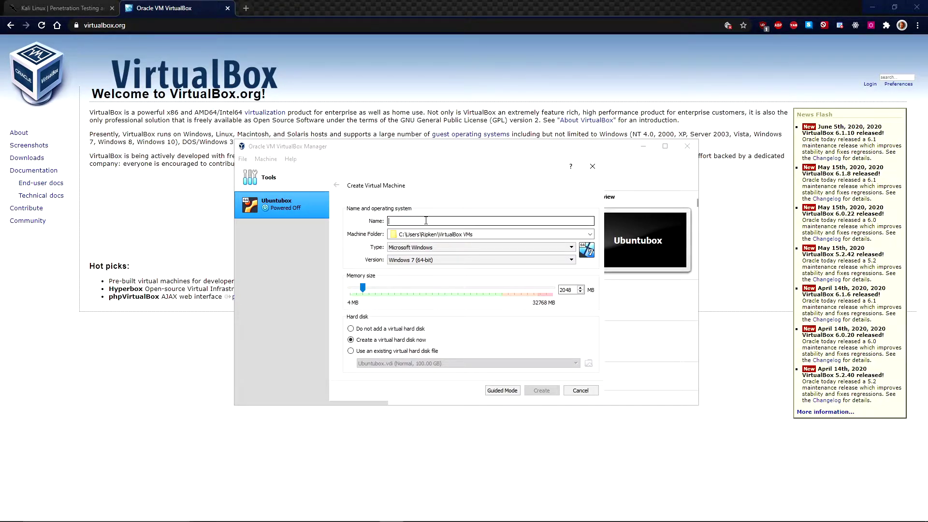
Set type Linux, version Debian (64-bit), name KaliVM, and browse for another machine folder
left_click(459, 248)
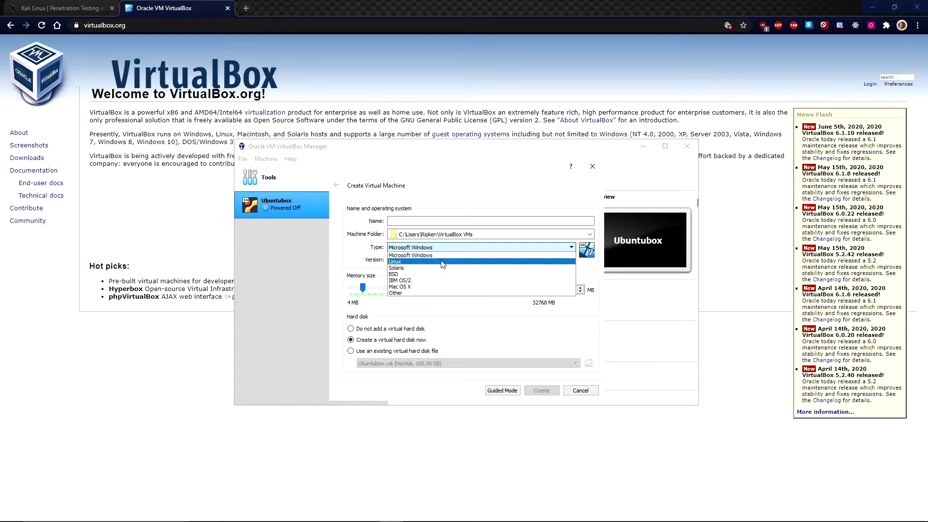
left_click(442, 262)
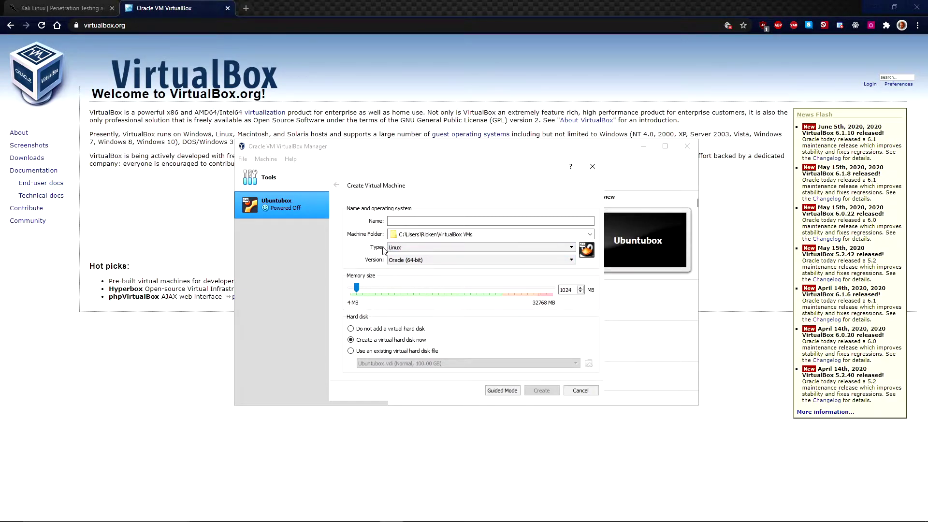
left_click(460, 260)
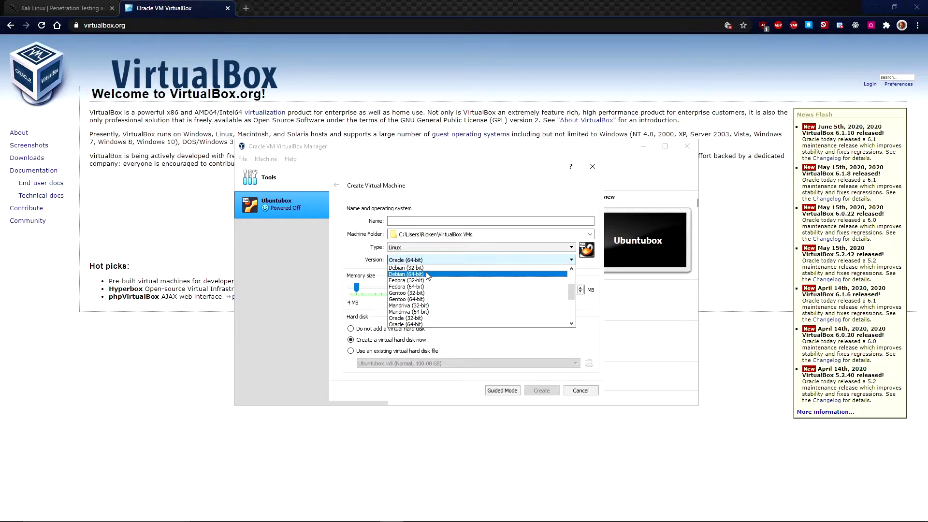
left_click(428, 273)
left_click(417, 221)
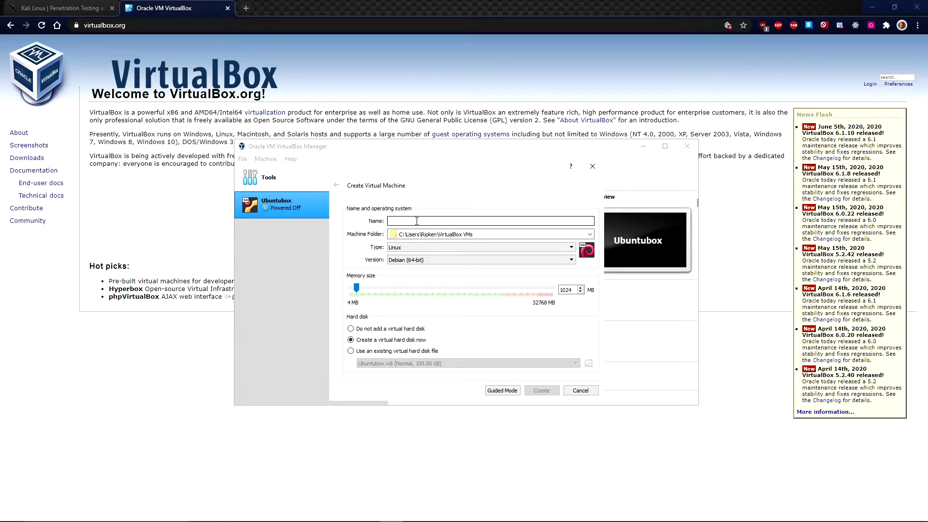
type("KaliVM")
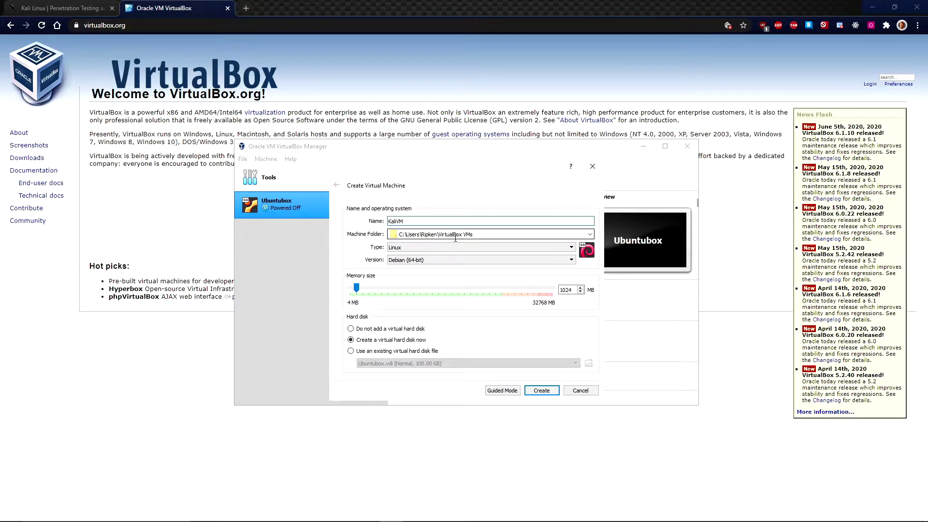
left_click(593, 234)
left_click(480, 251)
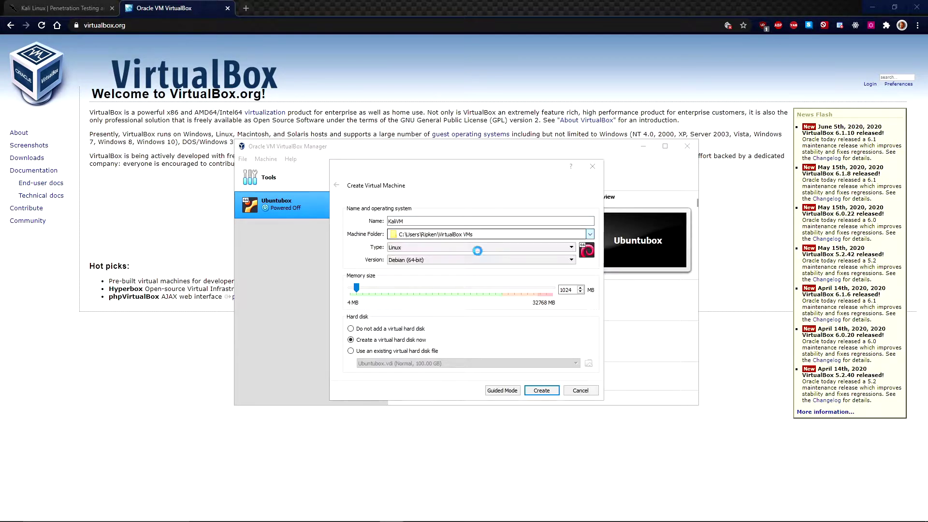
Choose D:\VM Machines as KaliVM's machine folder
left_click(367, 330)
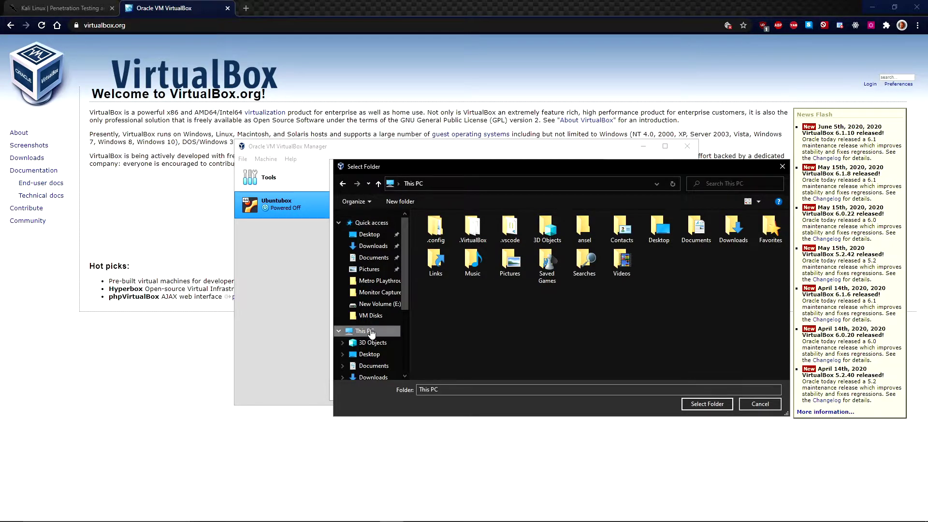
left_click(610, 332)
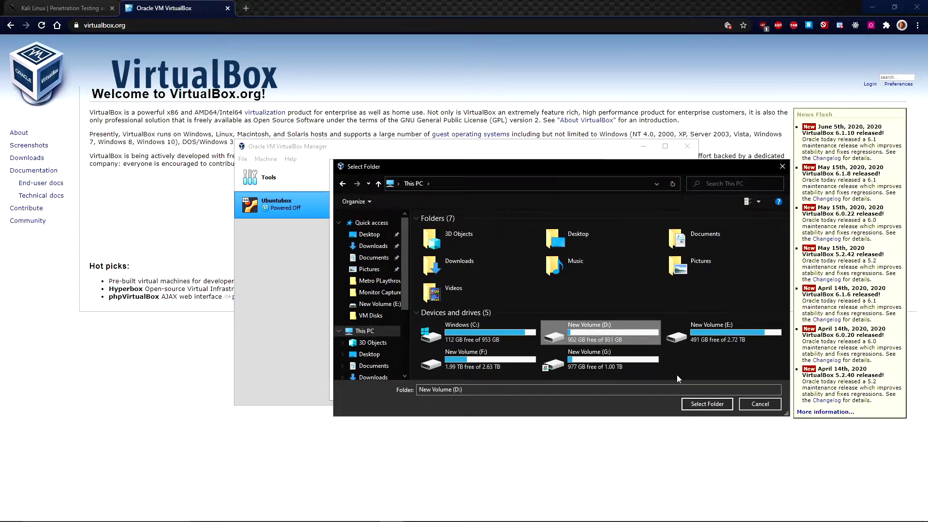
left_click(707, 404)
left_click(590, 235)
left_click(497, 251)
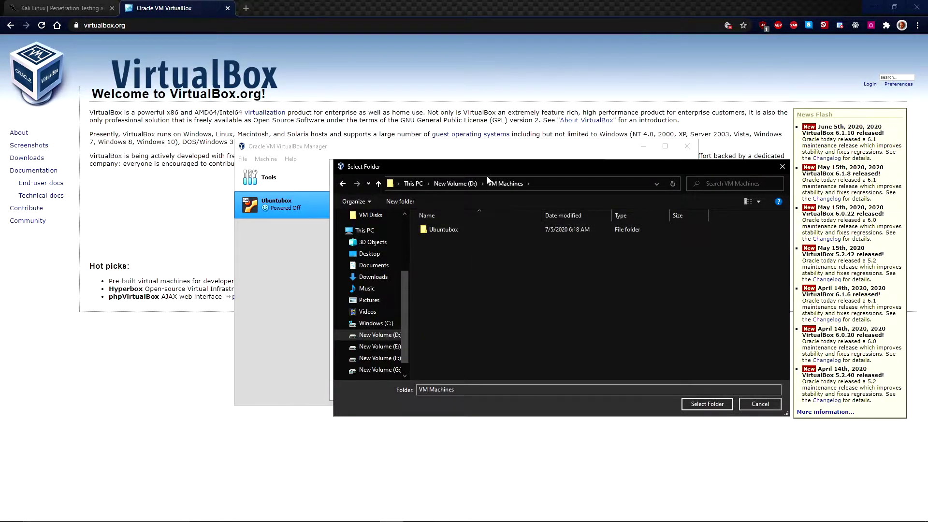
left_click(703, 399)
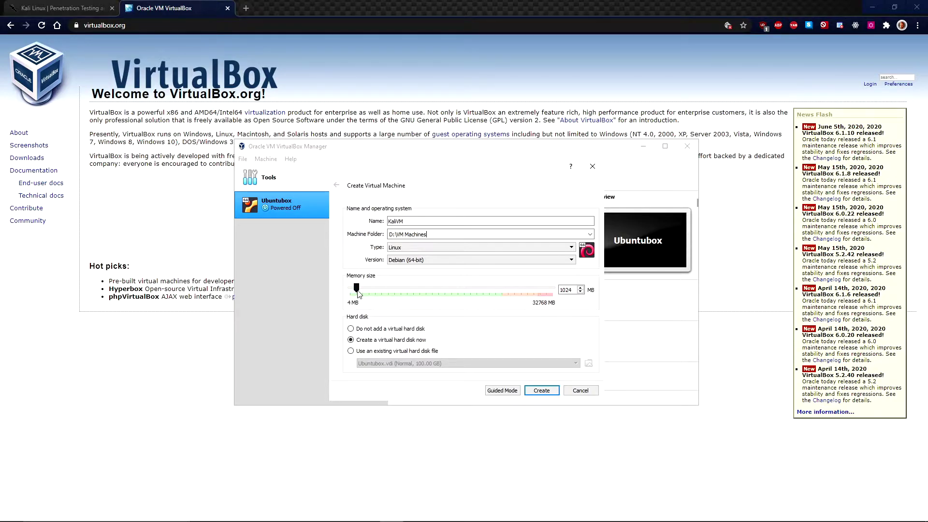
Set KaliVM's memory to 4096 MB and create the machine
left_click_drag(357, 292, 376, 296)
left_click(541, 390)
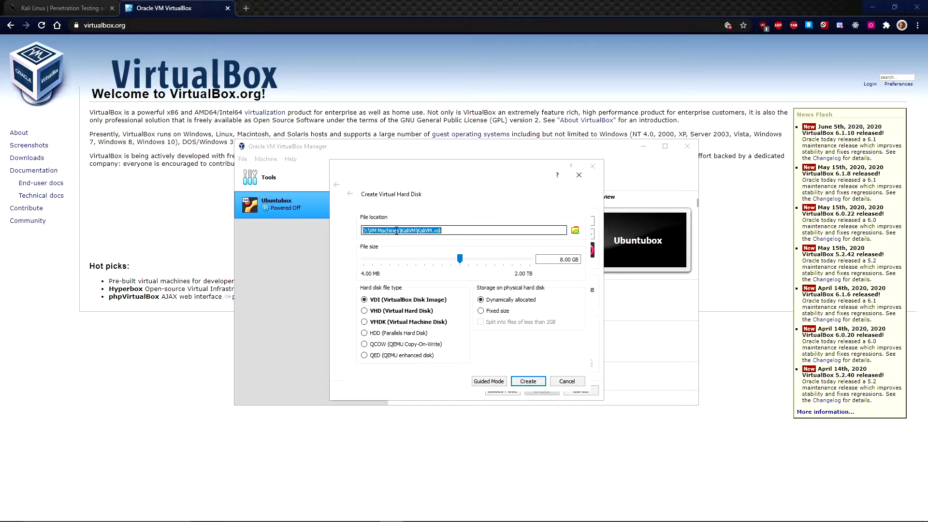
Create a 100 GB KaliVM.vdi disk, then move KaliVM above Ubuntubox in the list
left_click(455, 231)
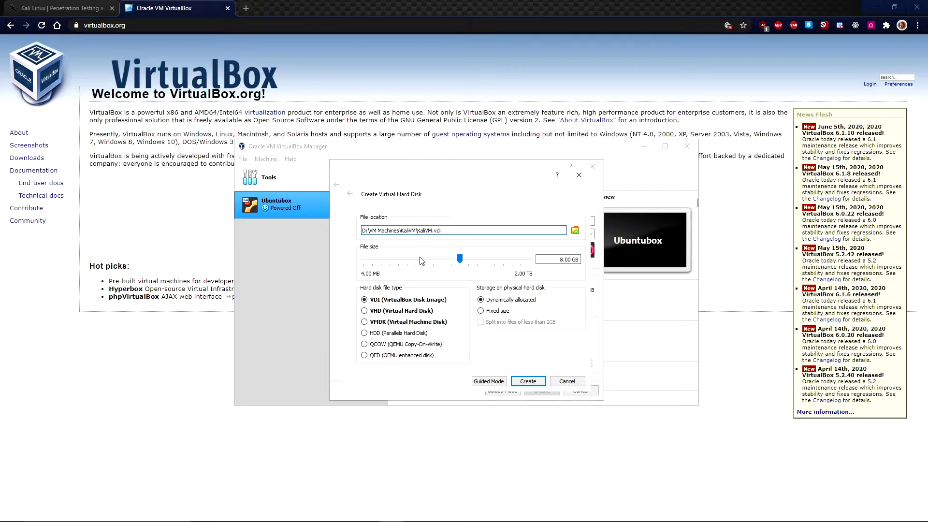
left_click(564, 261)
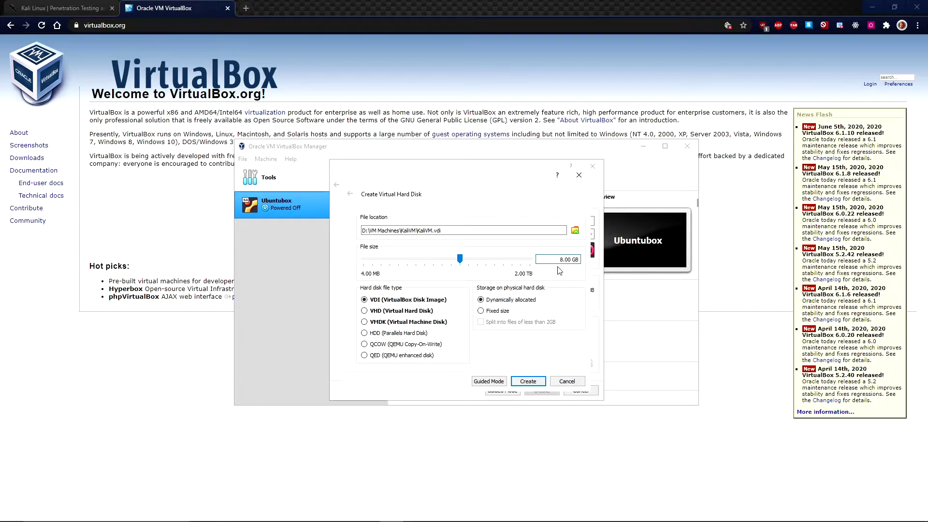
key("BackSpace")
type("100")
left_click(533, 378)
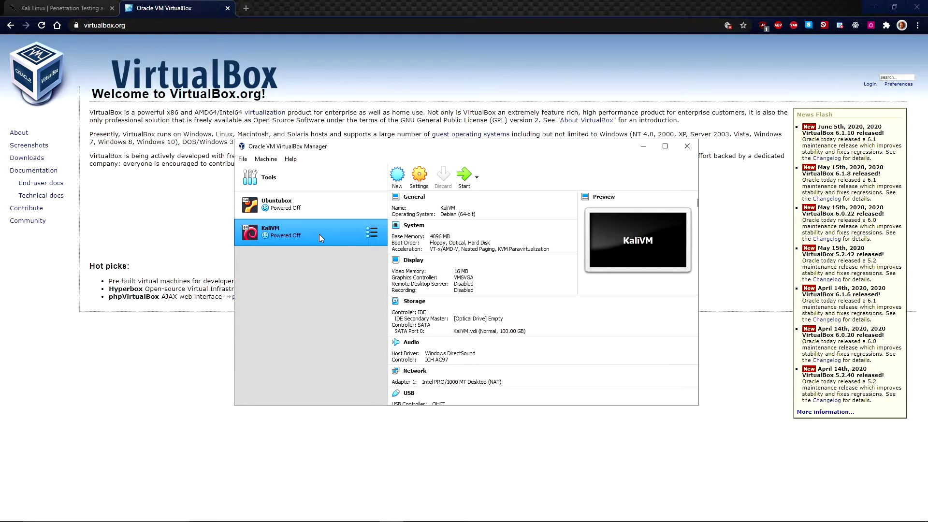
left_click_drag(319, 234, 295, 195)
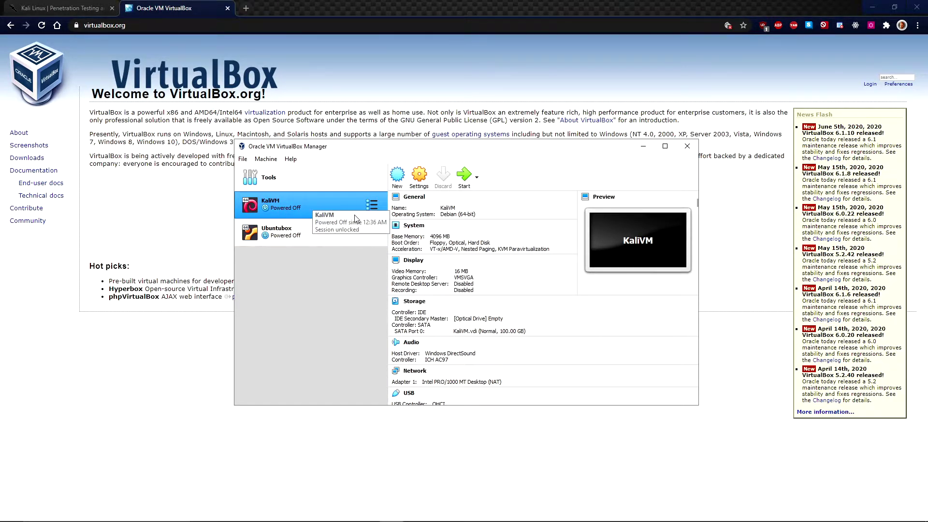
Open KaliVM's settings and look through the Advanced, Description and Disk Encryption tabs
left_click(418, 180)
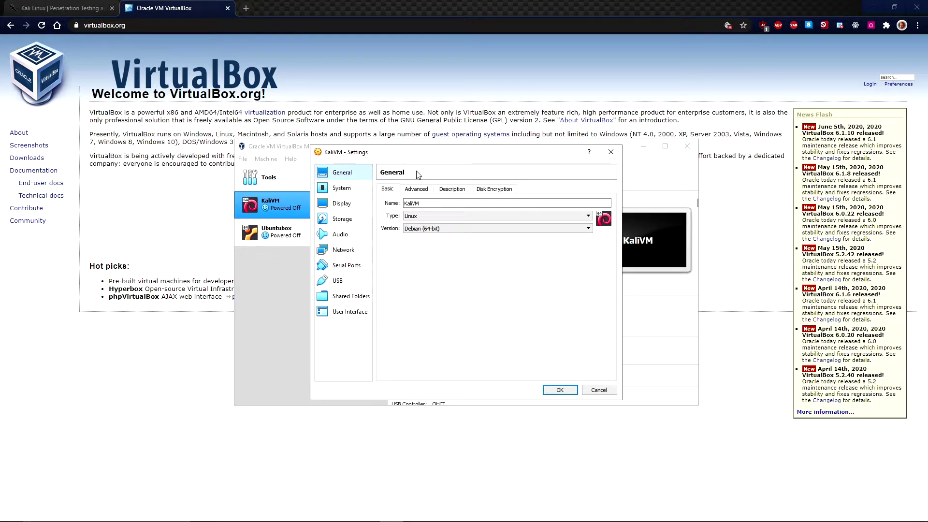
left_click(418, 191)
left_click(455, 190)
left_click(493, 190)
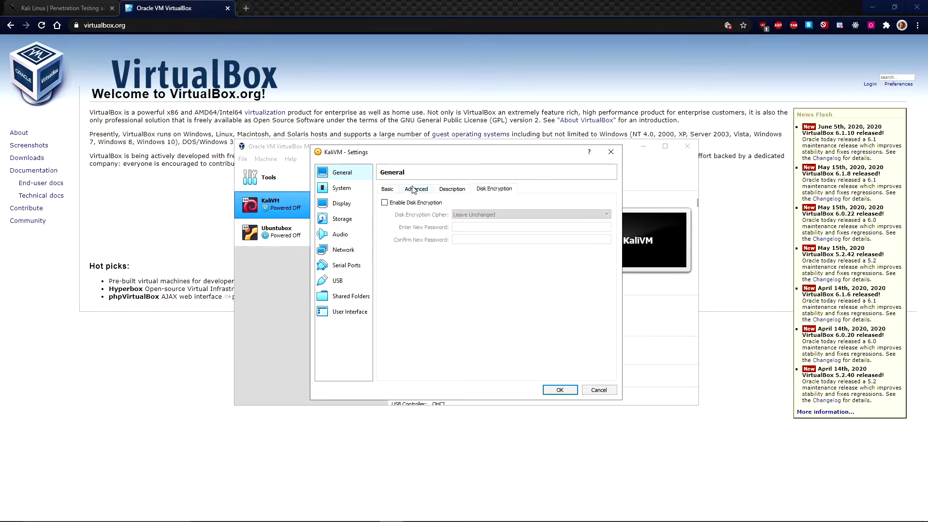
left_click(388, 191)
In System, move Floppy to the end of the boot order and set 4 processors
left_click(352, 190)
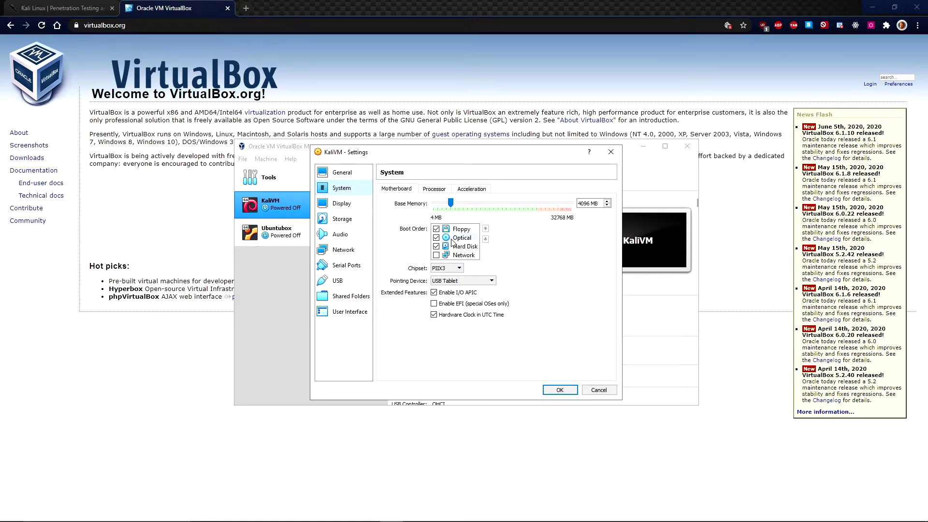
left_click(435, 233)
left_click(449, 230)
left_click(486, 239)
left_click(485, 239)
left_click(486, 239)
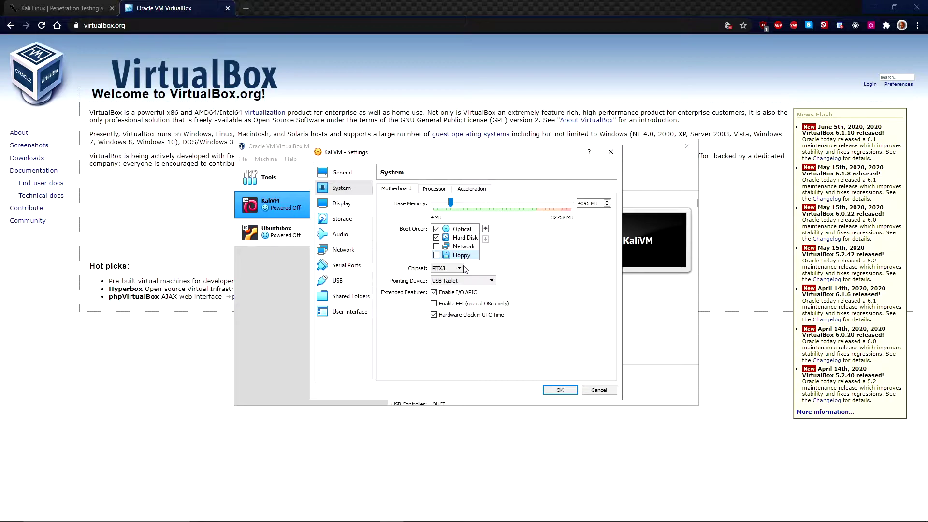
left_click(442, 193)
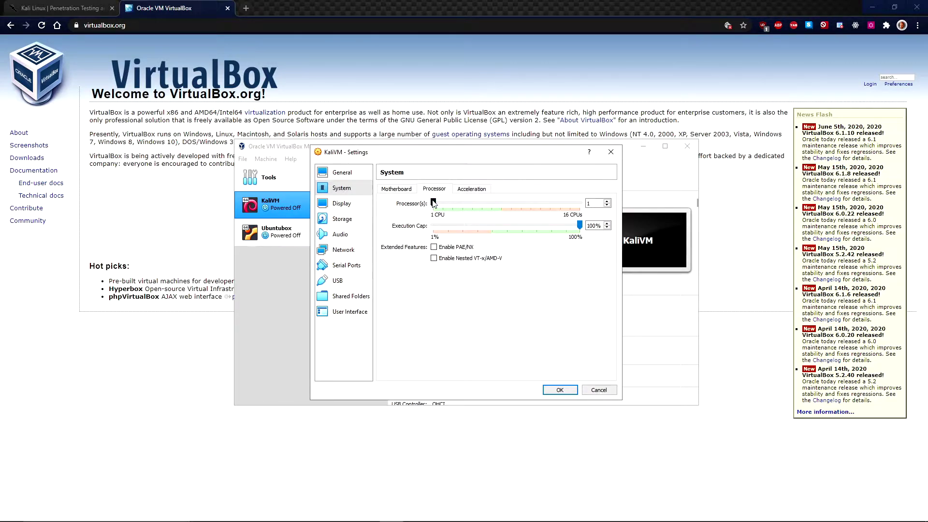
left_click_drag(443, 203, 464, 205)
Raise KaliVM's video memory to 128 MB on the Display screen settings
left_click(481, 190)
left_click(340, 204)
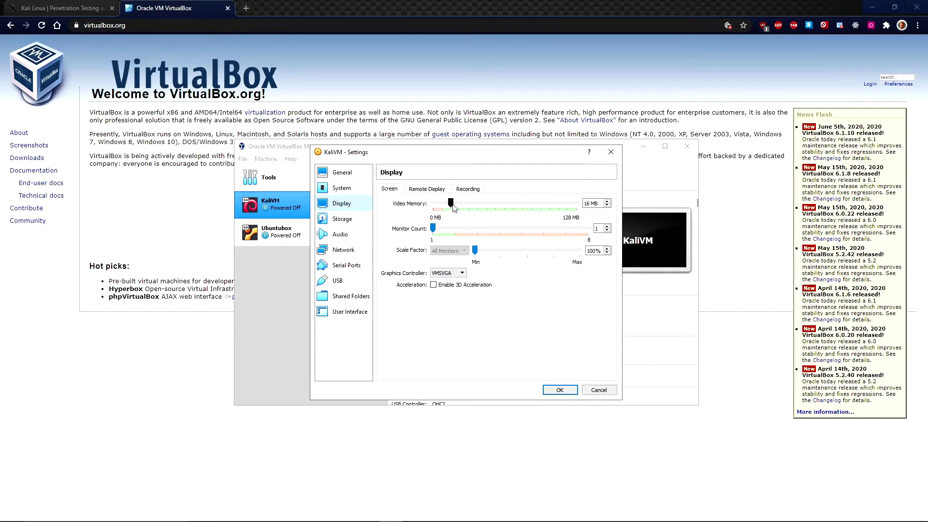
left_click_drag(454, 207, 578, 207)
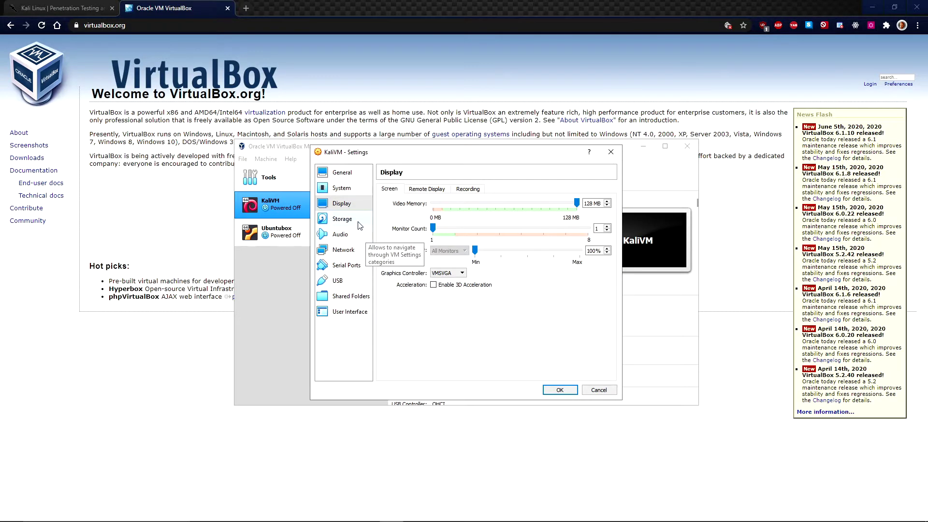
left_click(355, 221)
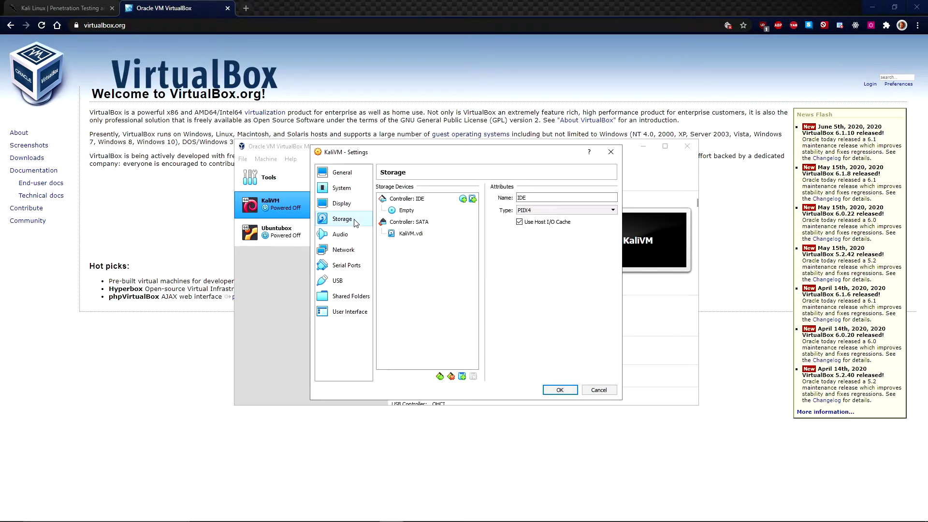
Attach kali-linux-2020.2-installer-amd64.iso to KaliVM's empty IDE optical drive
left_click(410, 213)
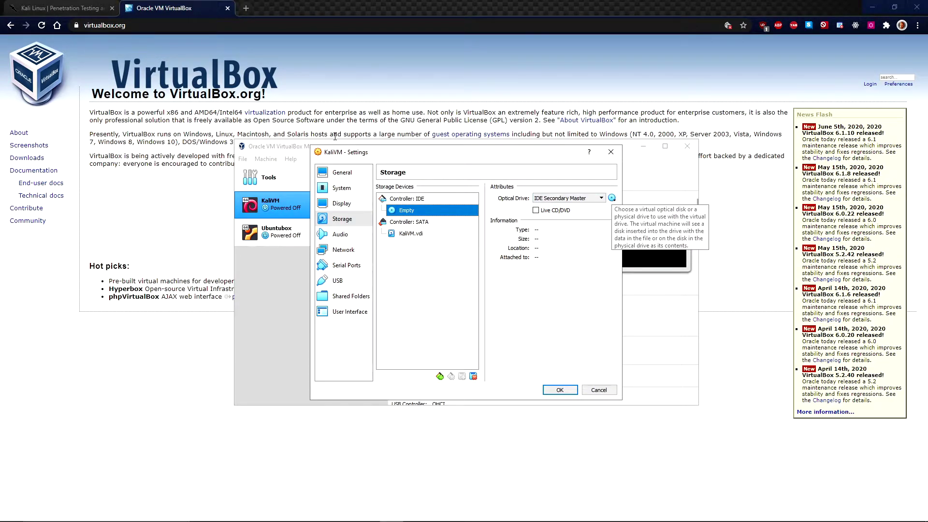
left_click(611, 198)
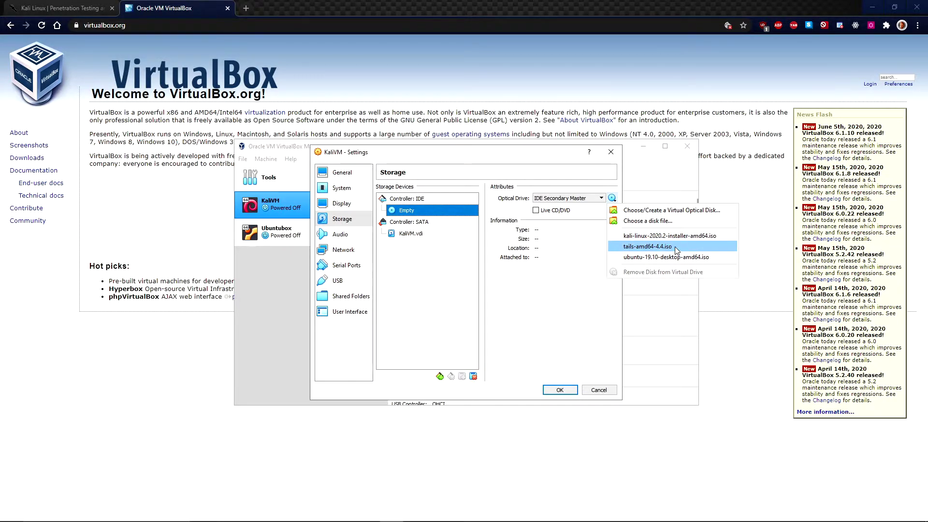
left_click(659, 223)
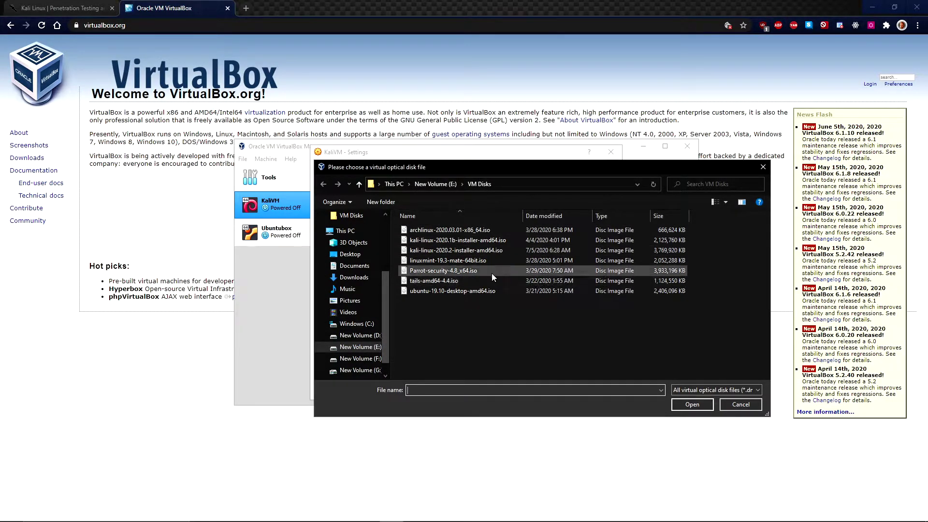
left_click(475, 248)
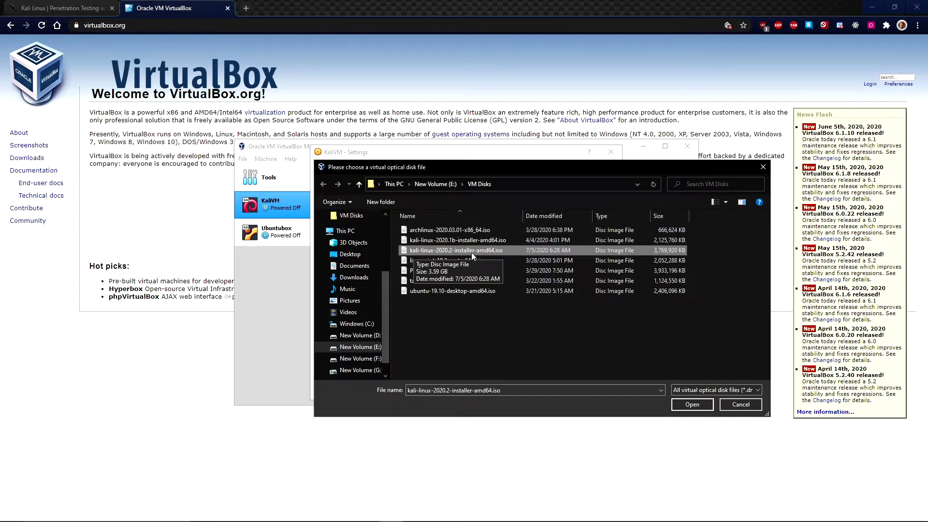
left_click(692, 404)
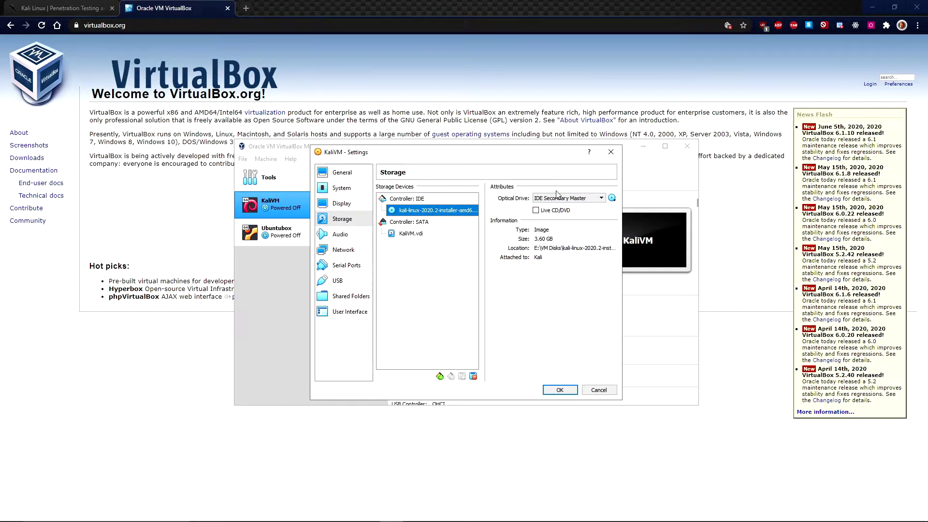
Check the network adapter and keep it attached to NAT
left_click(350, 250)
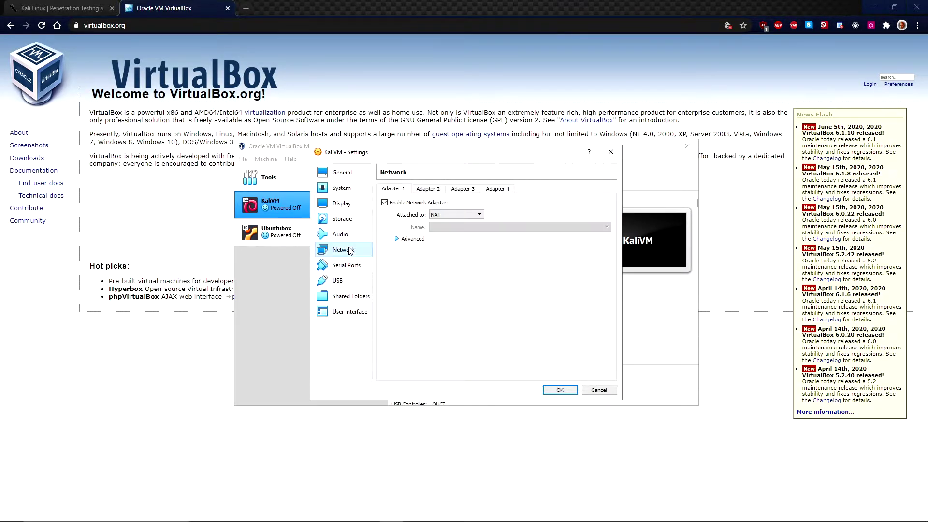
left_click(455, 217)
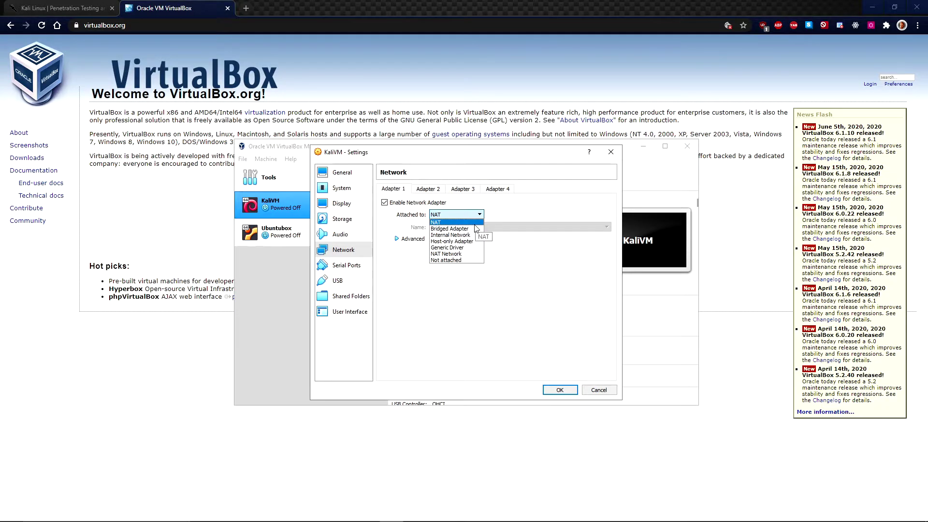
left_click(478, 221)
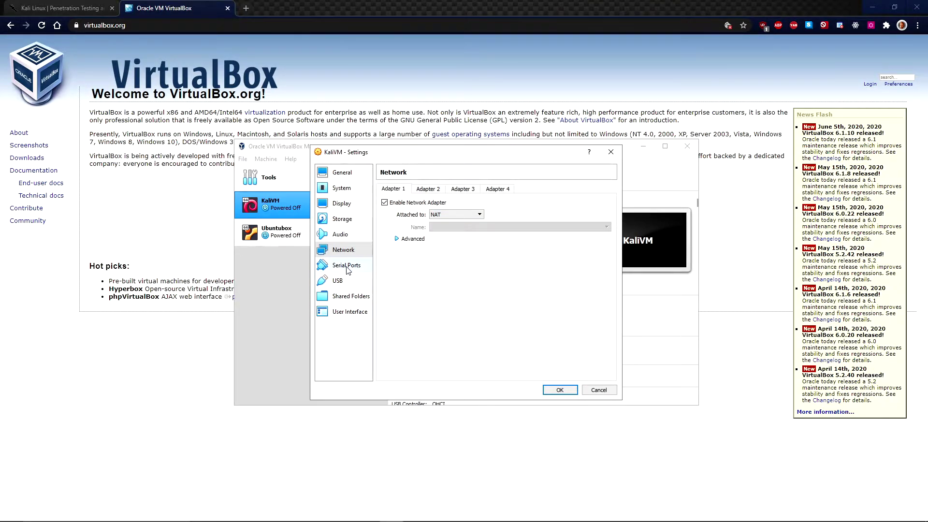
Review the Shared Folders, USB, Audio and General pages, then save KaliVM's settings
left_click(350, 300)
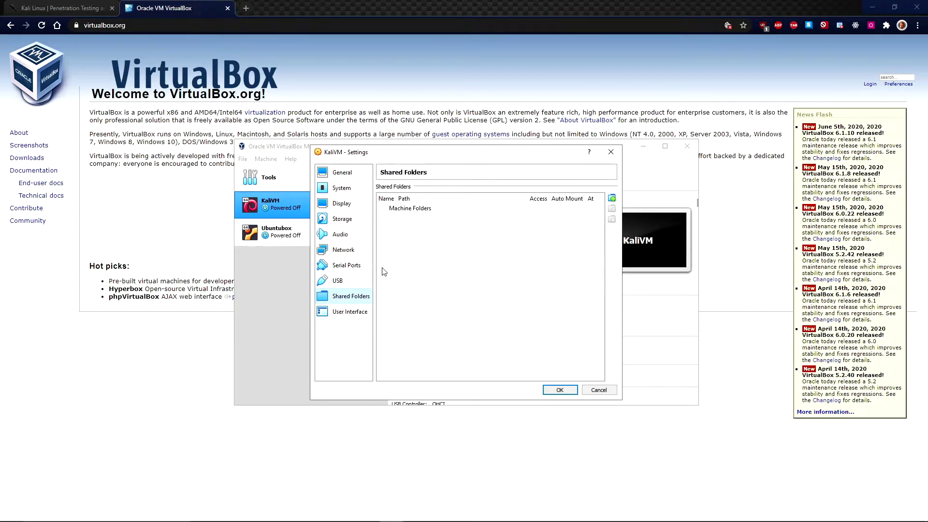
left_click(339, 281)
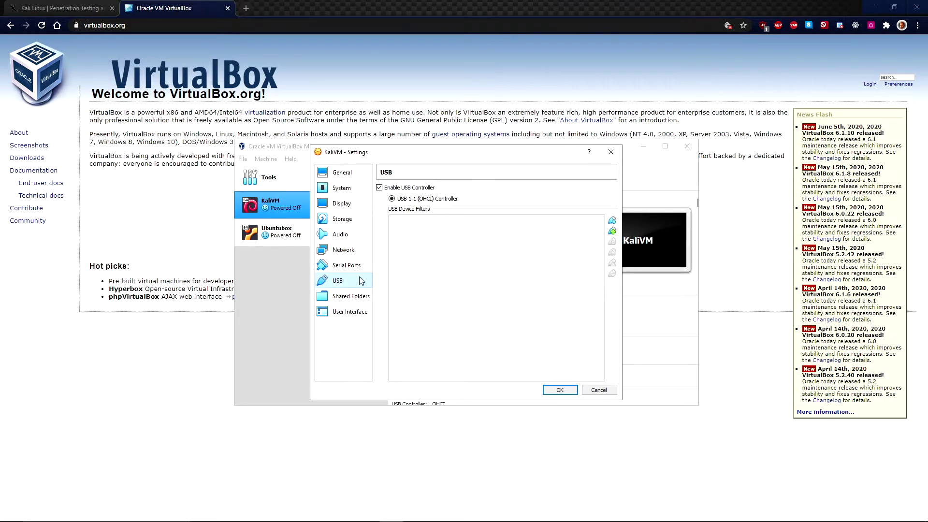
left_click(347, 251)
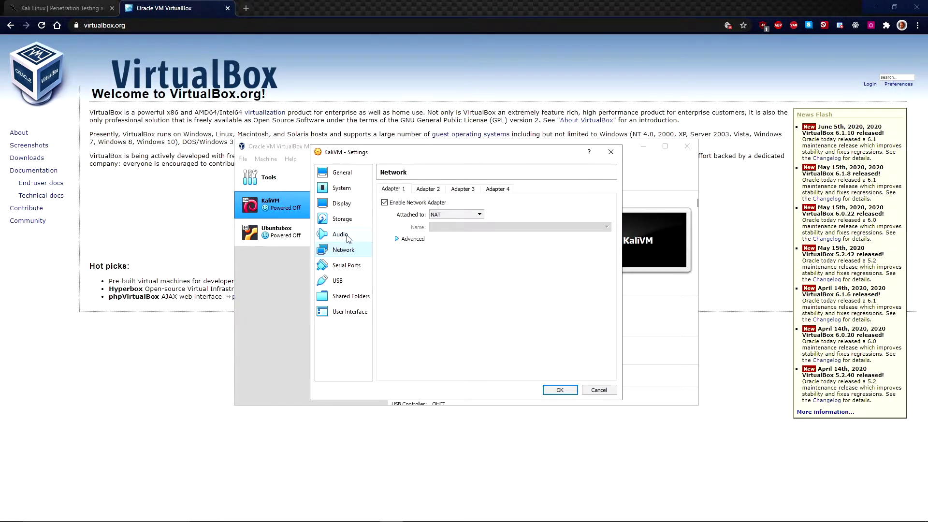
left_click(346, 239)
left_click(344, 173)
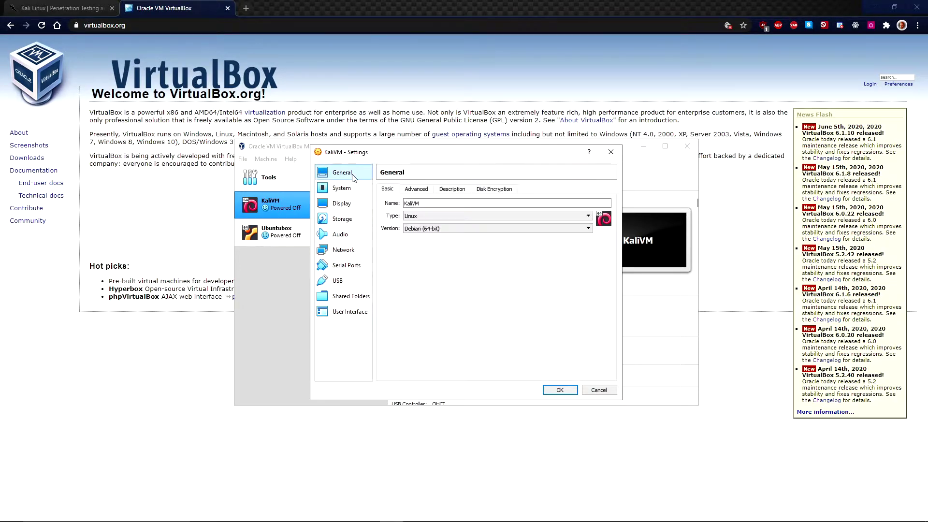
left_click(561, 391)
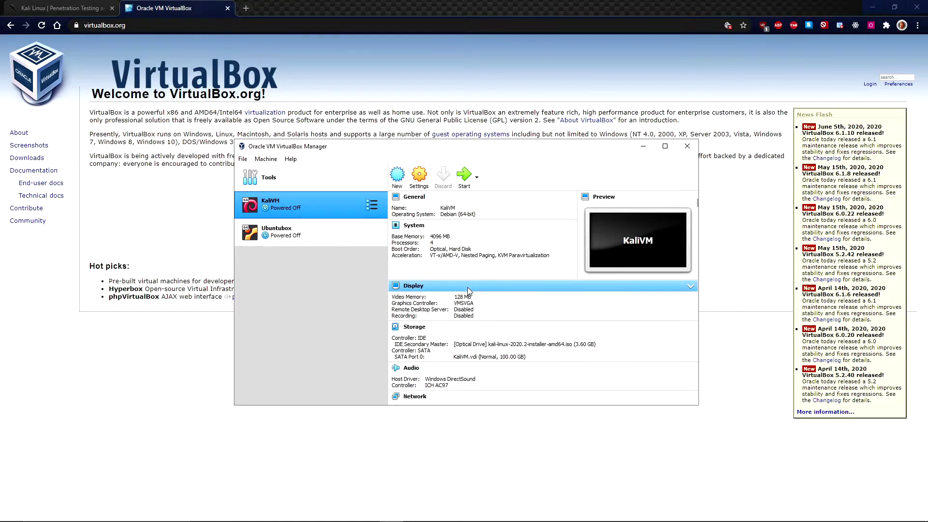
Start KaliVM with kali-linux-2020.2-installer-amd64.iso as the start-up disk
left_click(462, 177)
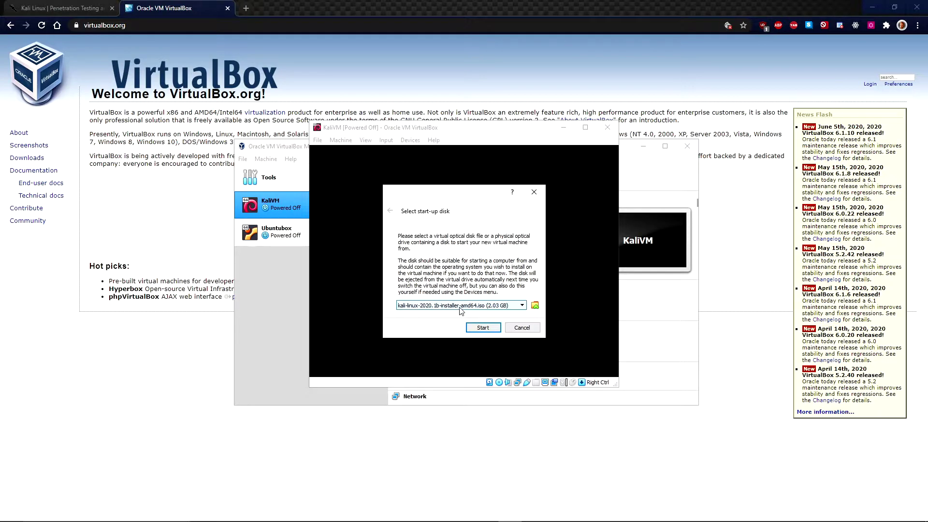
left_click(522, 306)
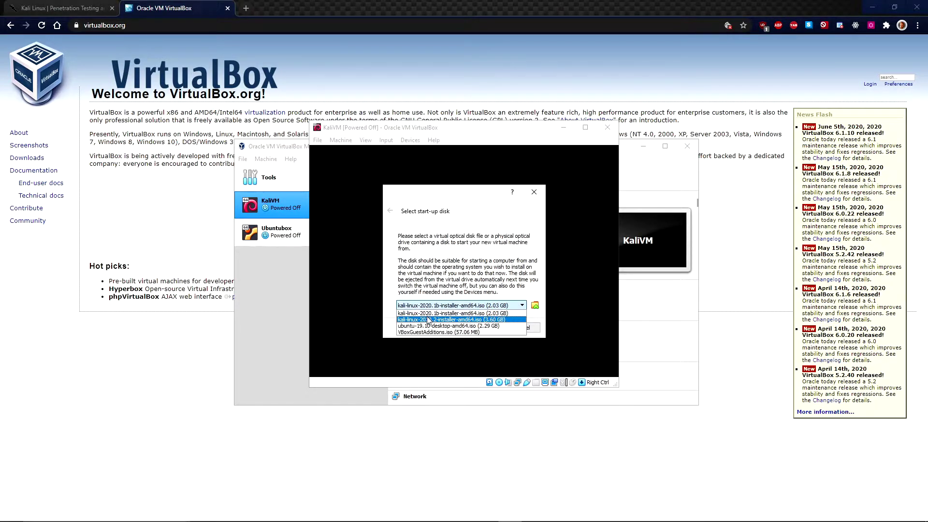
left_click(465, 319)
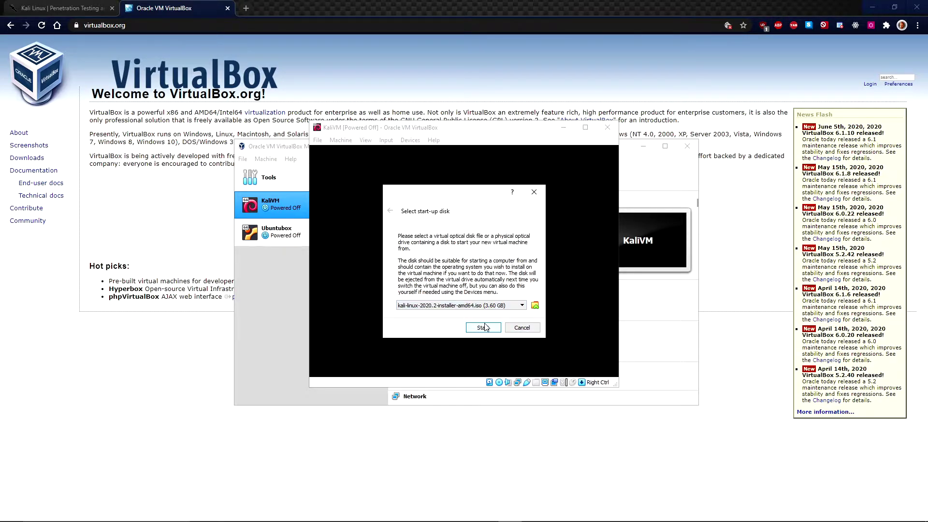
left_click(483, 326)
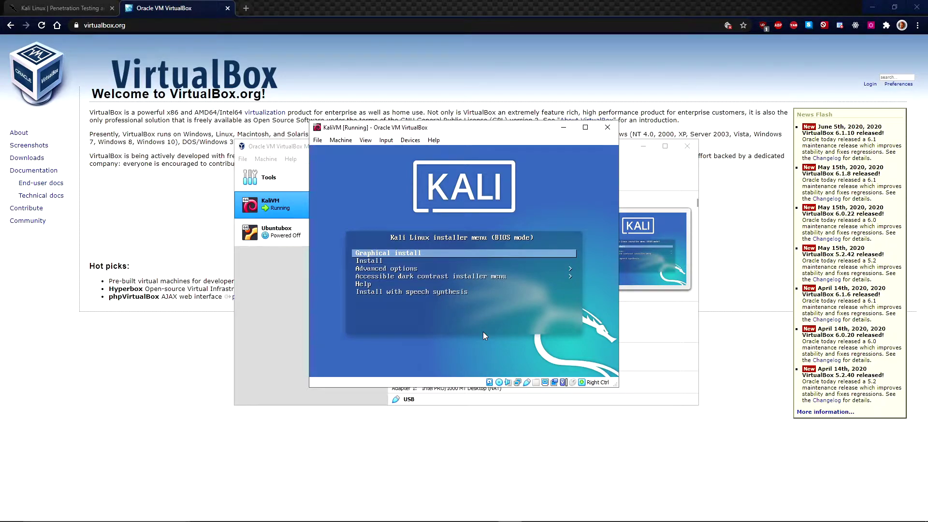
Choose Graphical install from the Kali installer boot menu
key("Return")
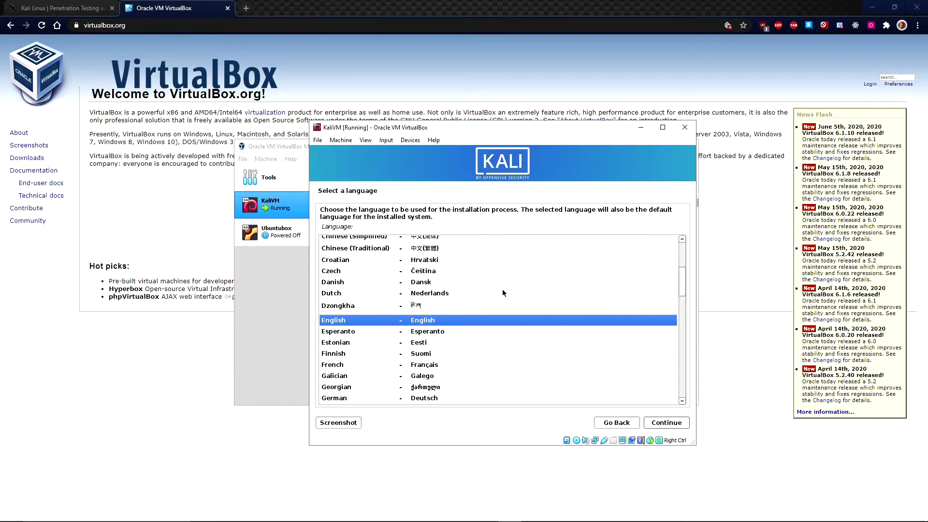
Accept English, United States, American English keyboard, hostname kali and a blank domain name
left_click(673, 427)
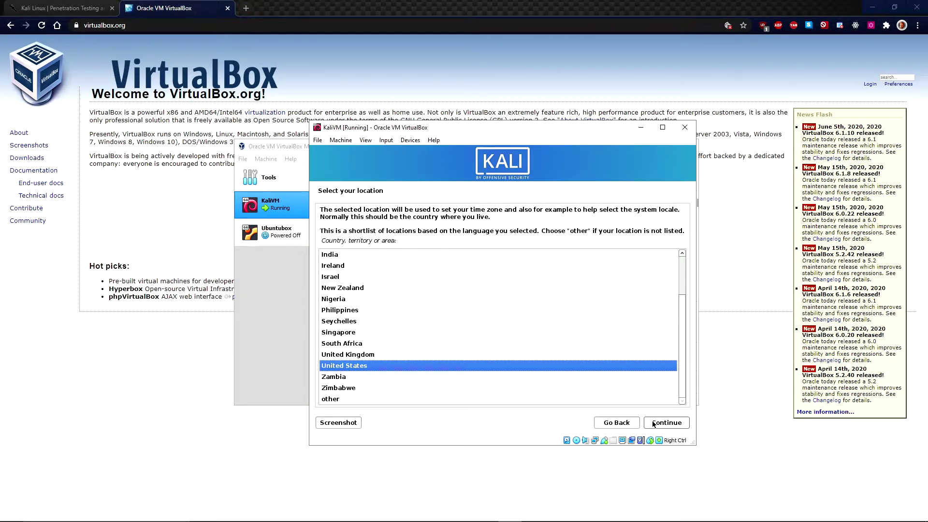
left_click(654, 423)
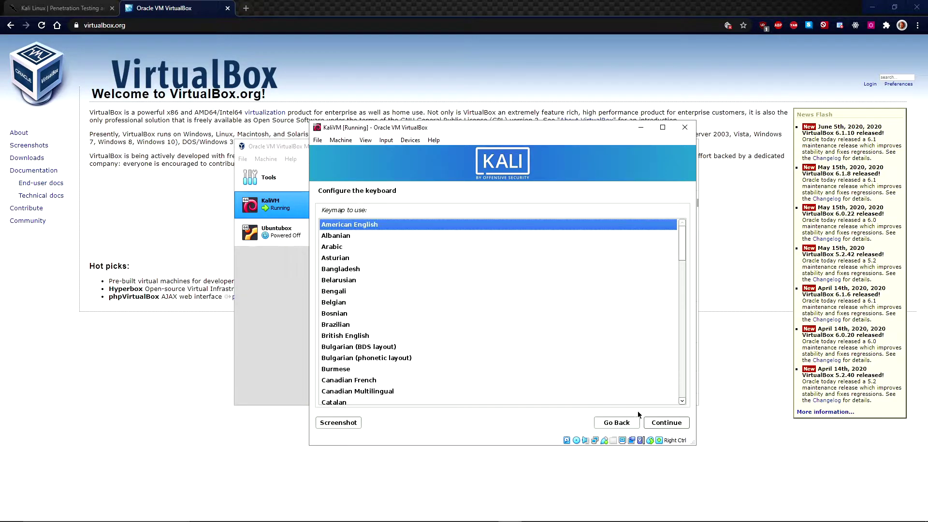
left_click(671, 423)
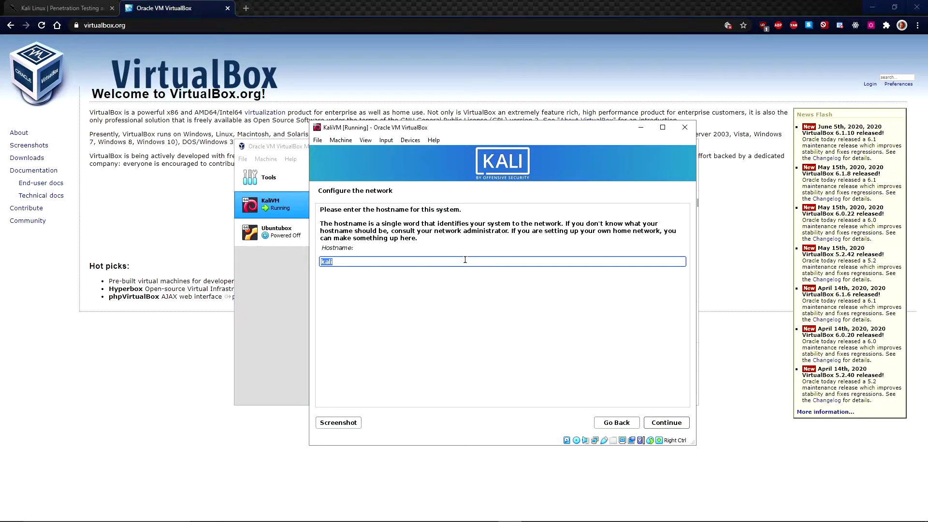
left_click(674, 423)
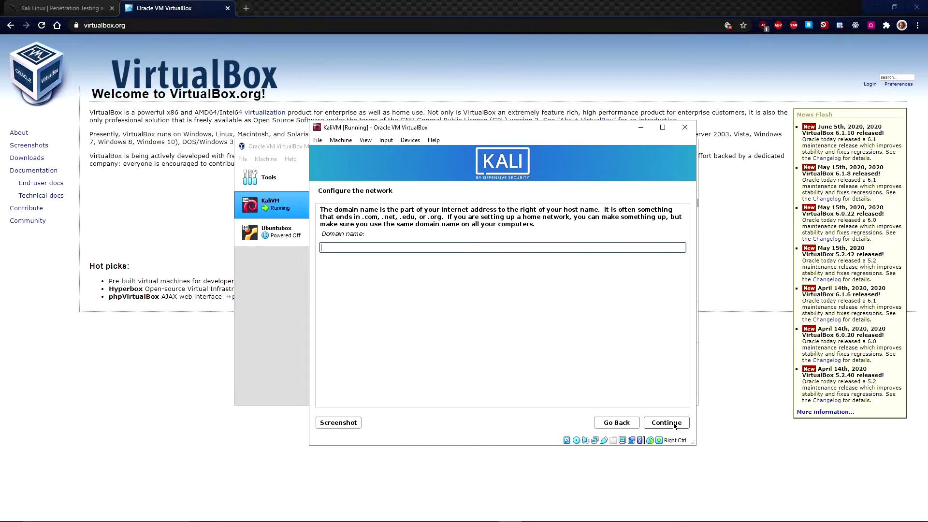
left_click(666, 422)
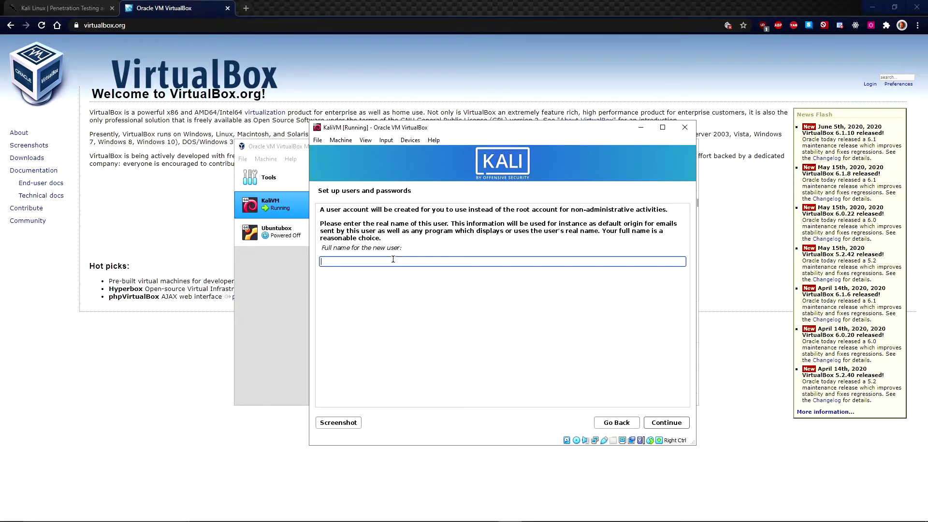
Enter the new user's full name, accept the username, and type the account password
type("ripken")
left_click(670, 424)
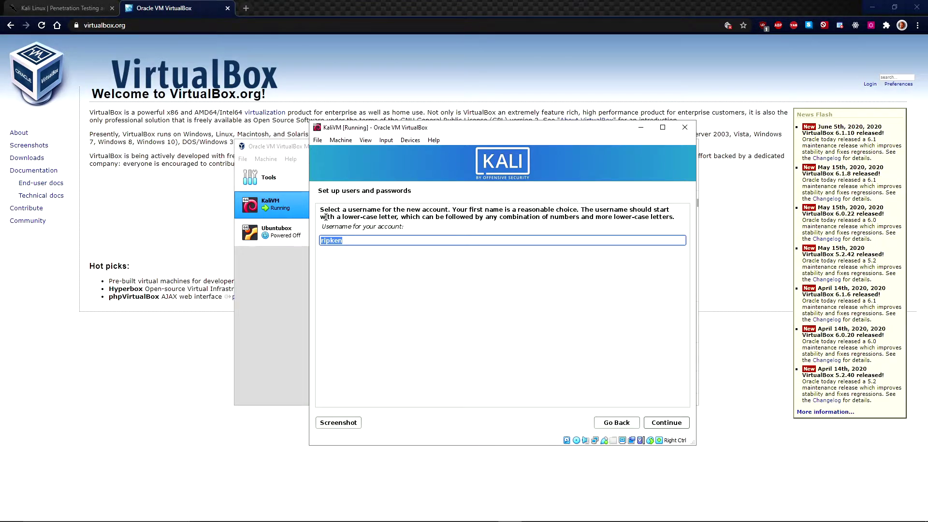
left_click(671, 425)
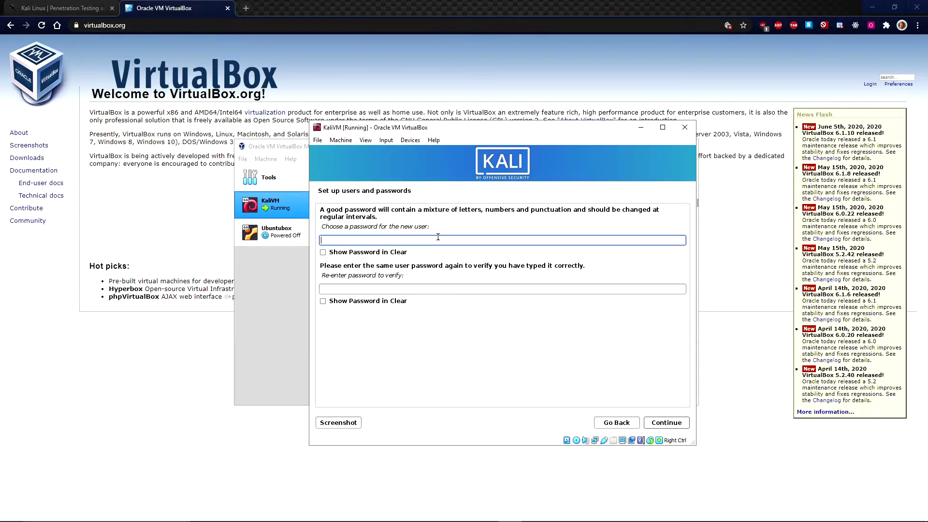
type("kali1234")
left_click(444, 293)
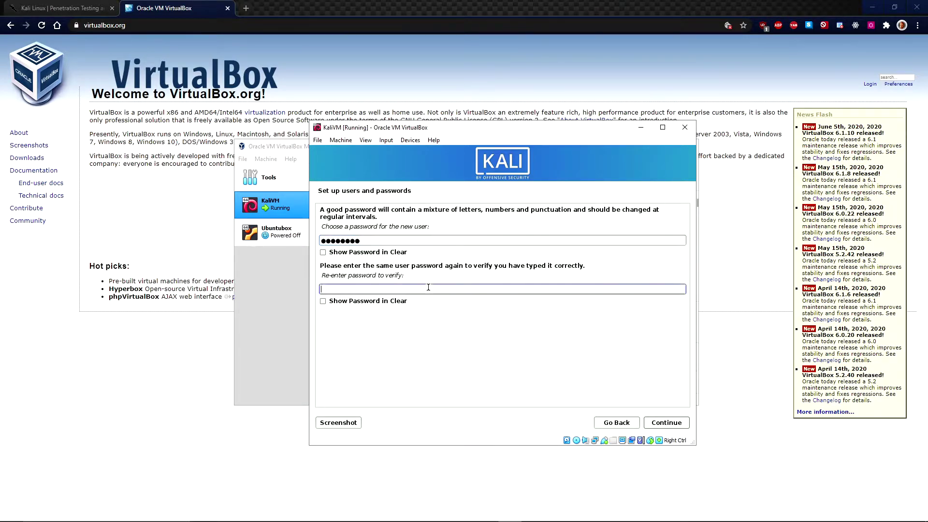
type("kali1234")
Submit the confirmed password and set the time zone to Central
left_click(677, 422)
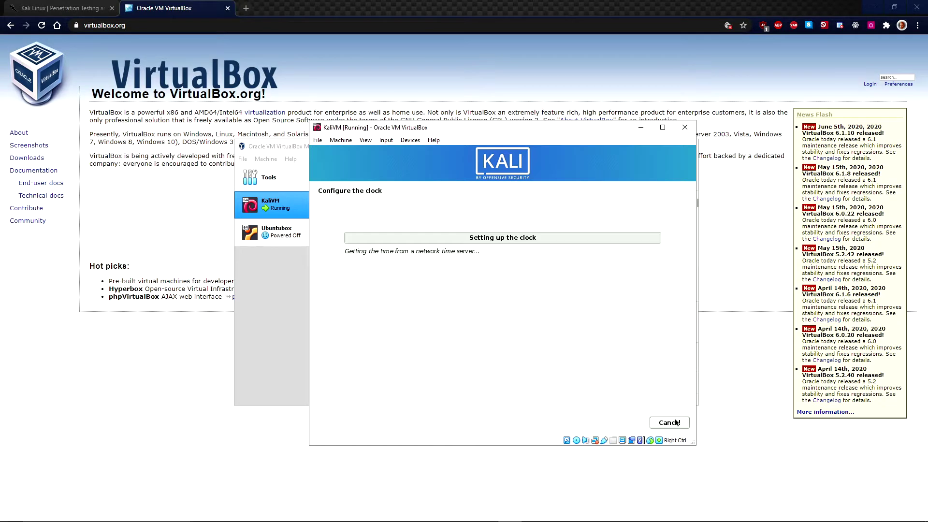
key("Down")
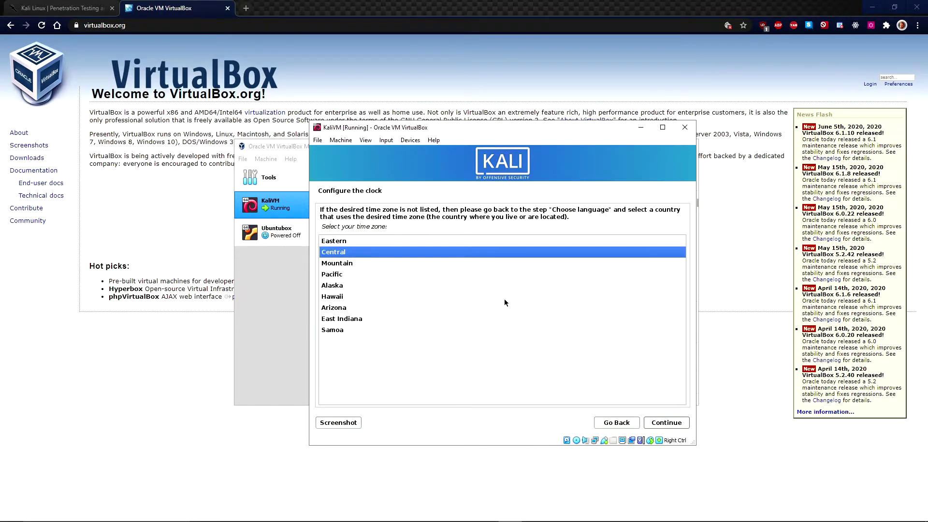
left_click(666, 423)
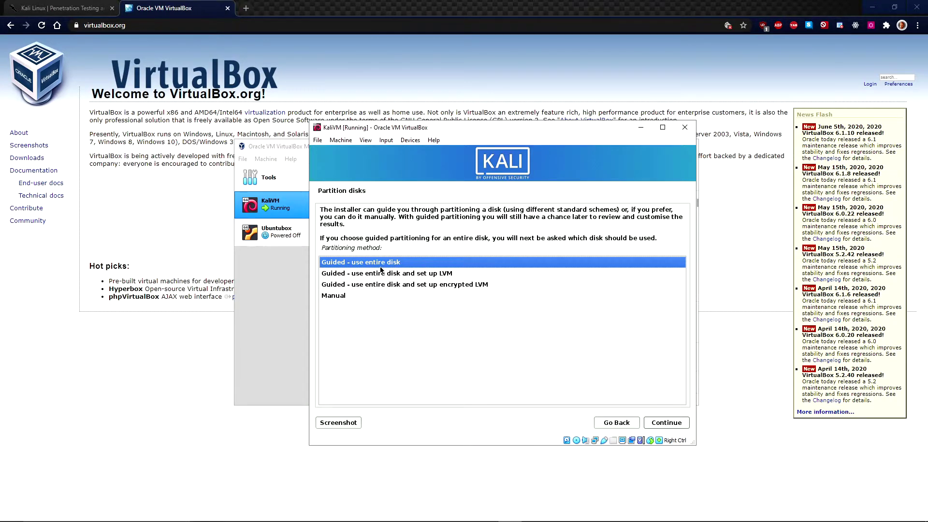
Guided-partition the entire 107.4 GB disk with all files in one partition and write changes
left_click(665, 423)
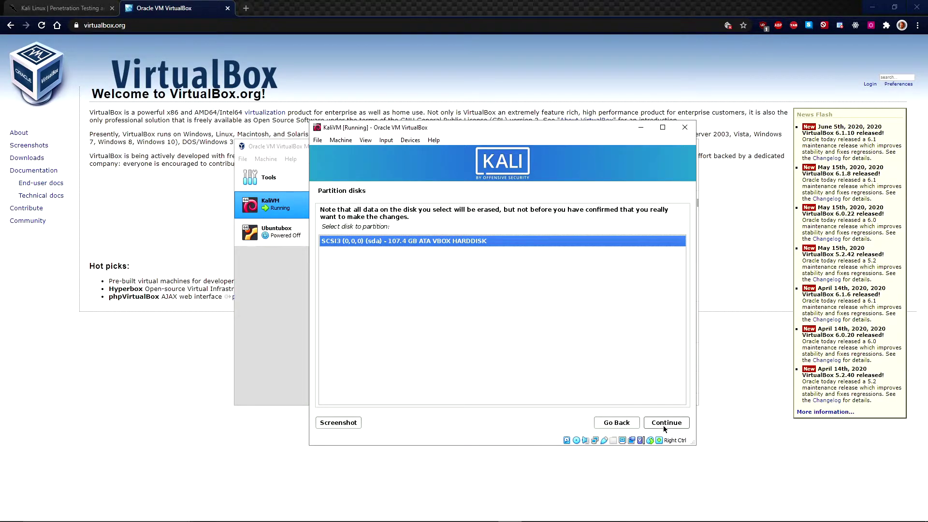
left_click(663, 425)
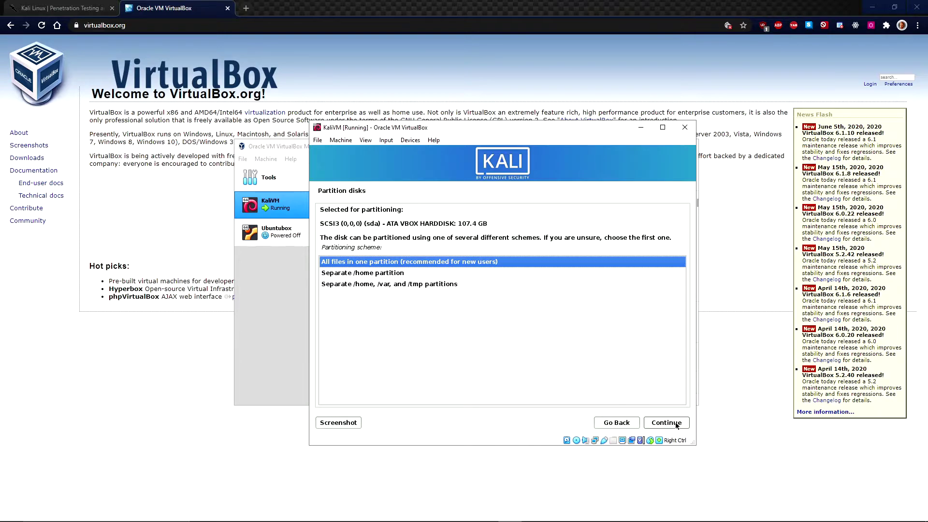
left_click(677, 424)
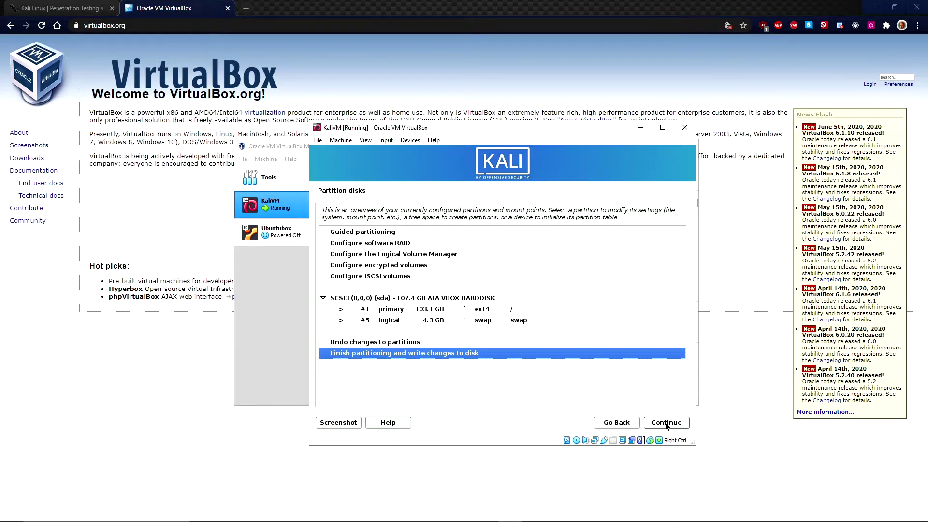
left_click(656, 423)
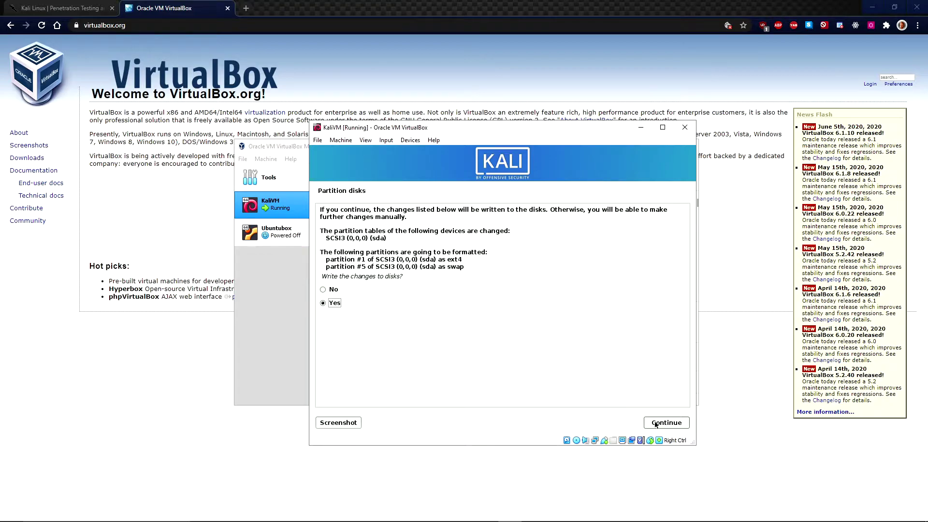
left_click(681, 425)
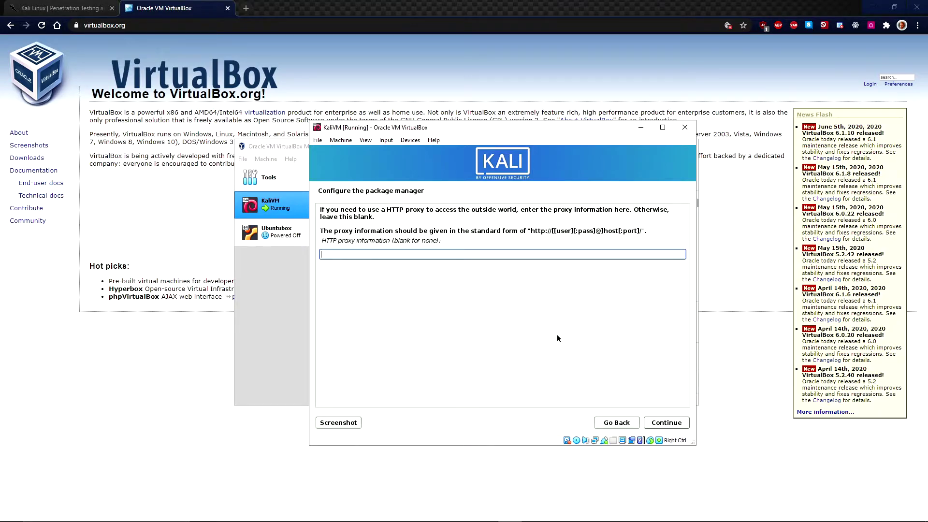
Skip the HTTP proxy and add the 'large' tool collection to the software selection
left_click(669, 426)
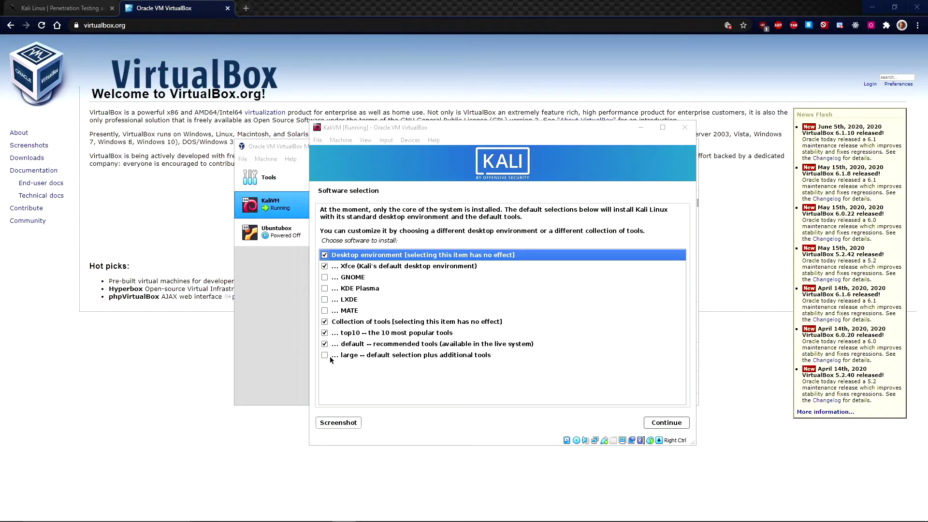
left_click(324, 356)
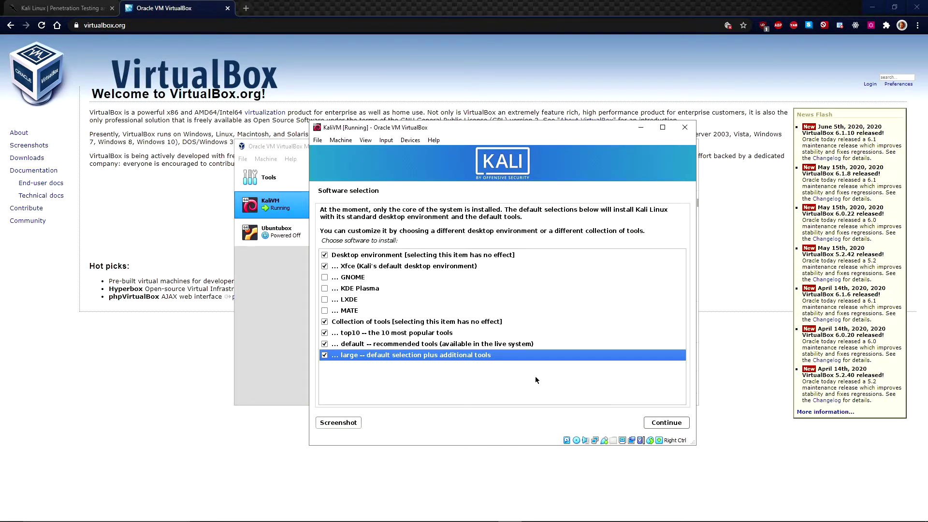
left_click(666, 423)
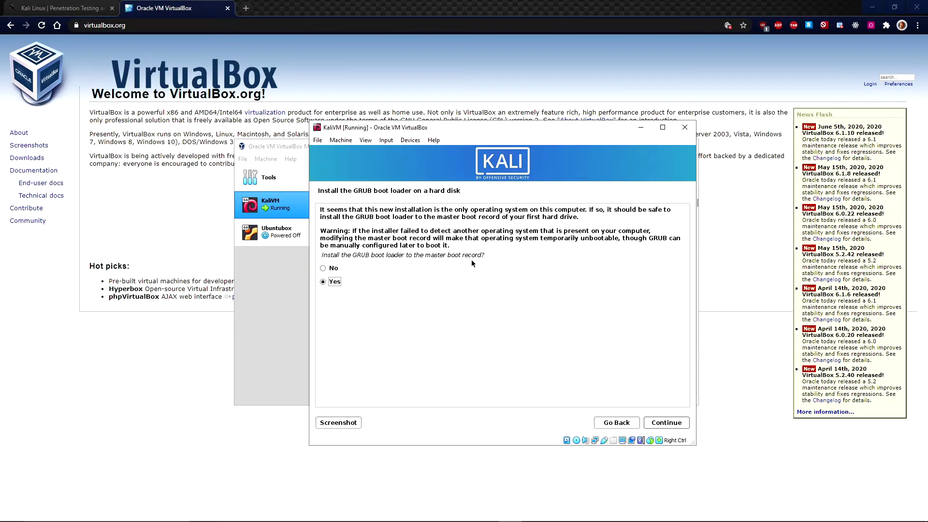
Install the GRUB boot loader to the master boot record on /dev/sda
left_click(673, 423)
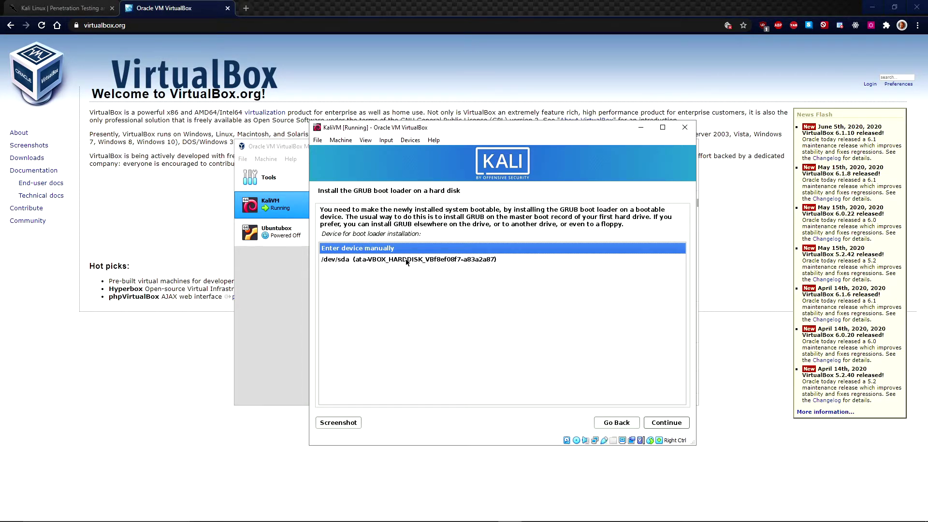
left_click(406, 261)
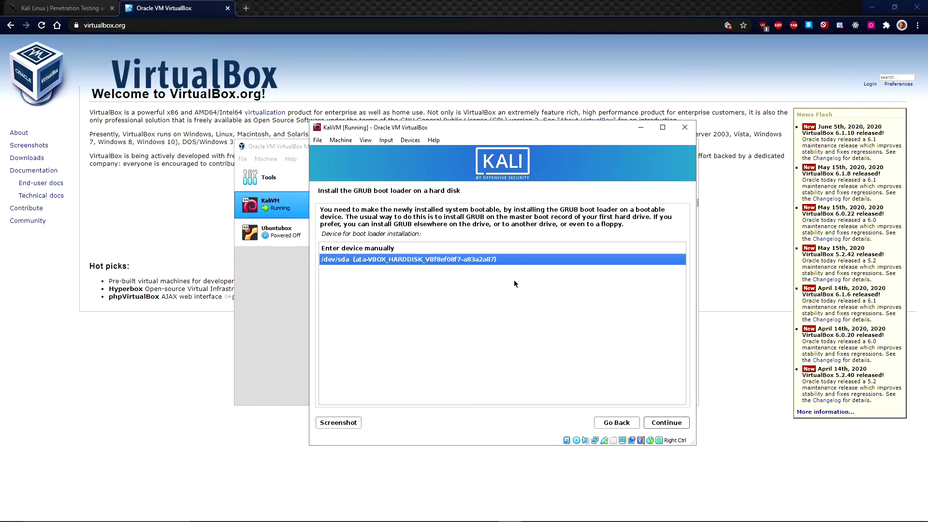
left_click(683, 423)
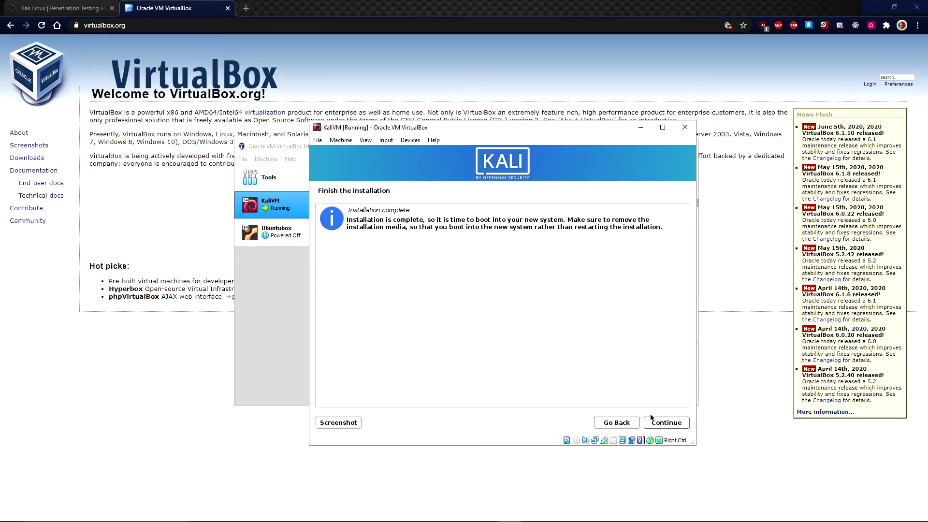
Finish the installation, reboot, and log in with the new user's username and password
left_click(663, 424)
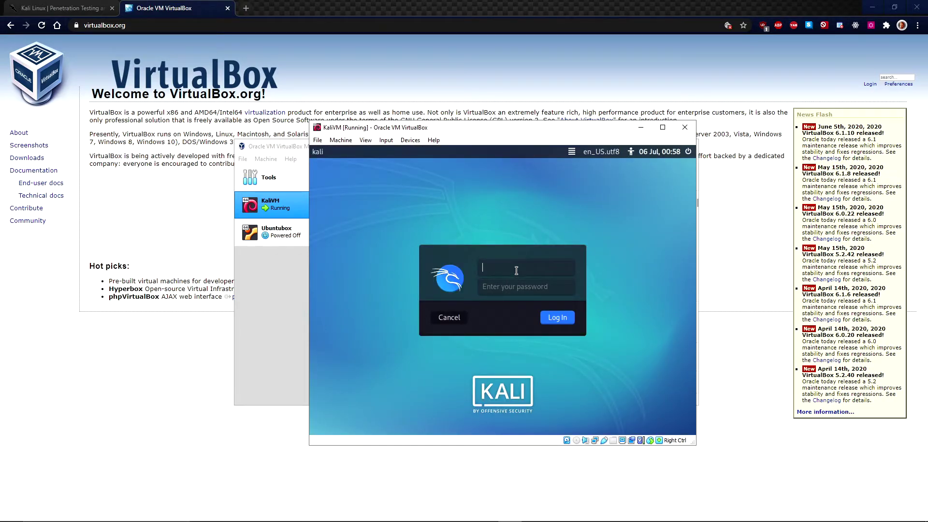
type("ripken")
key("Tab")
type("kali1")
key("Return")
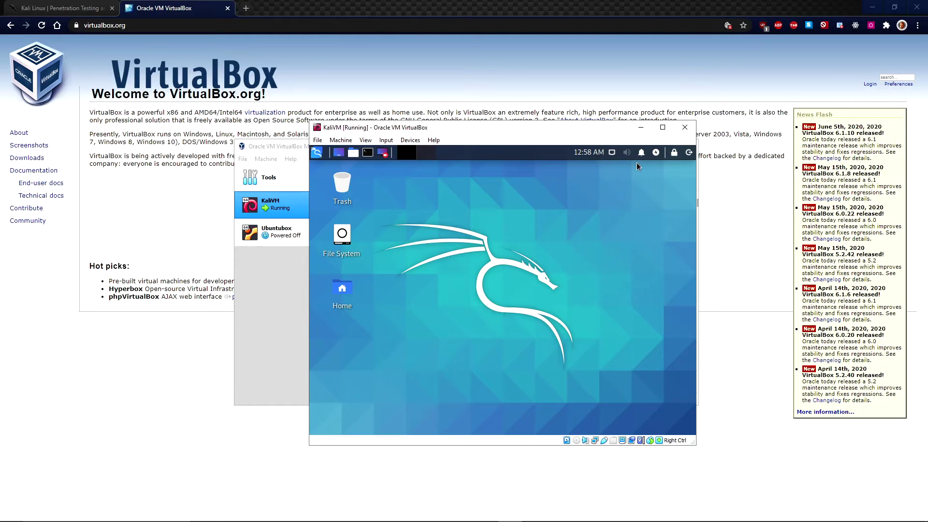
Maximize the KaliVM window and switch it to full-screen mode from the View menu
left_click(663, 127)
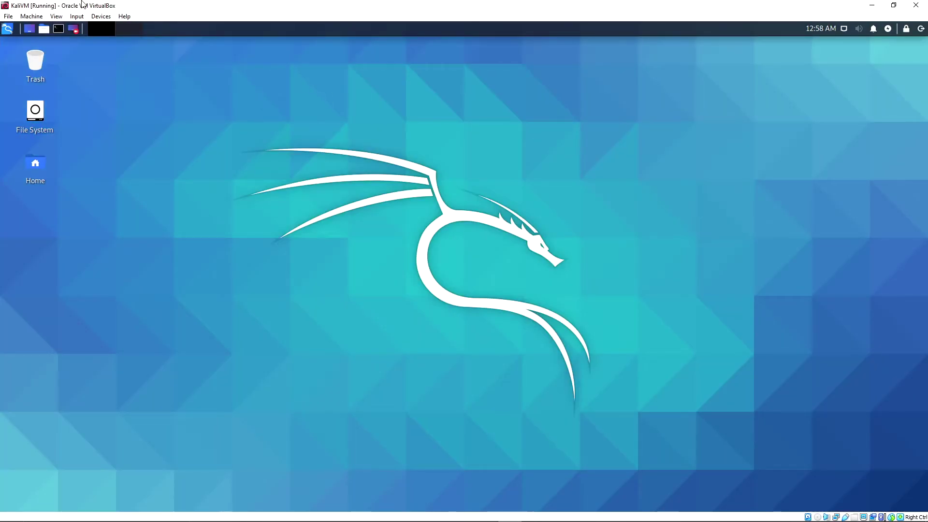
left_click(56, 16)
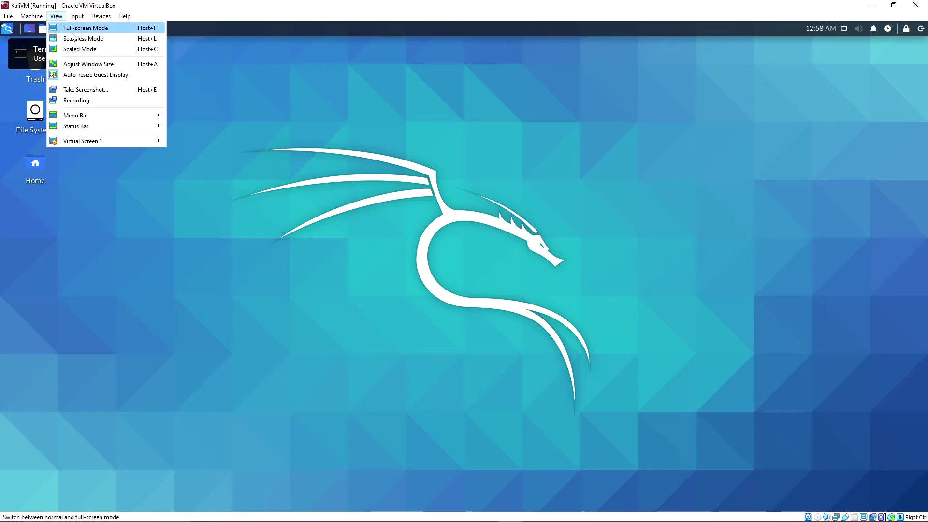
left_click(87, 27)
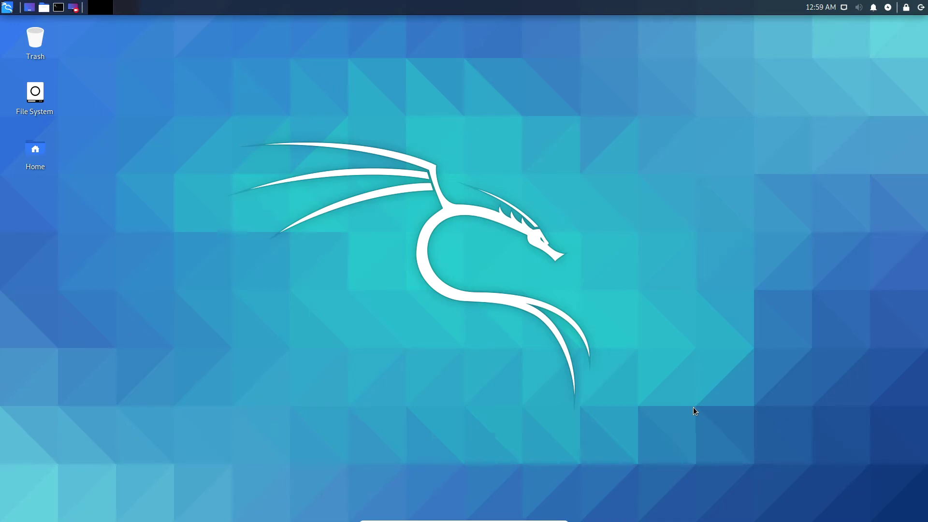
left_click(8, 8)
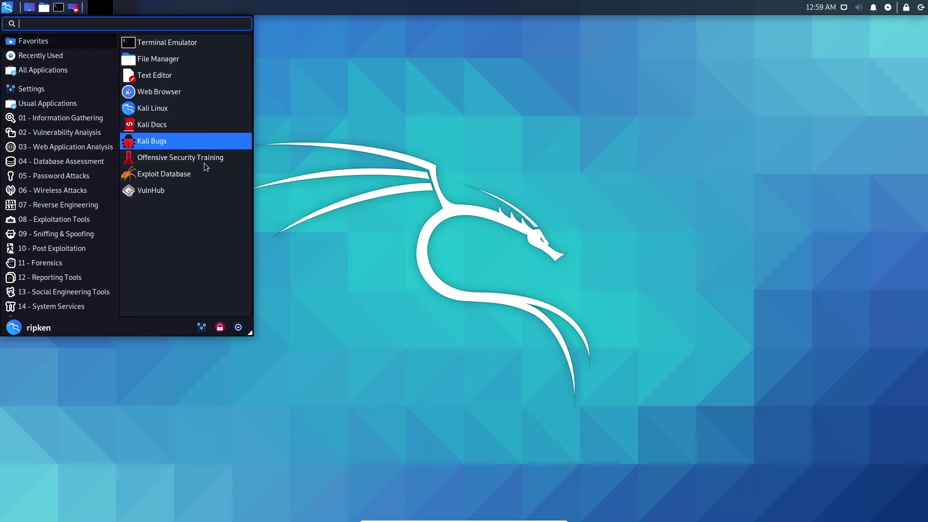
left_click(645, 319)
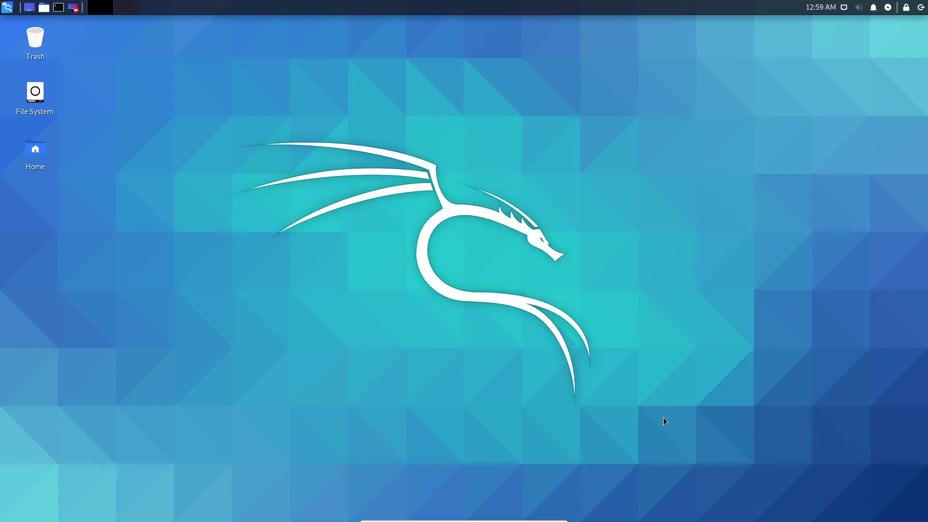
left_click_drag(665, 425, 228, 113)
left_click_drag(754, 114, 183, 387)
Open a terminal, centre it on screen, and refresh package lists with 'sudo apt-get update -y'
left_click(59, 7)
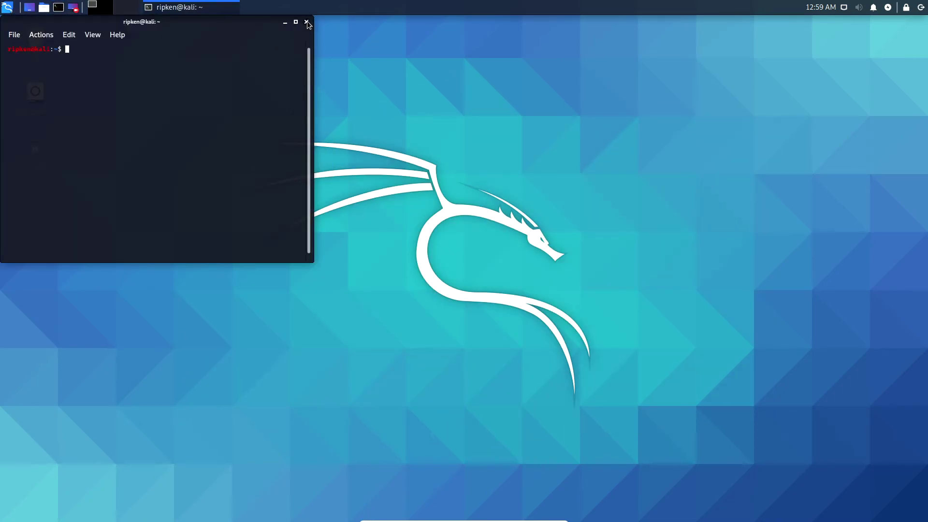
left_click(306, 22)
left_click(59, 7)
left_click_drag(222, 25, 476, 131)
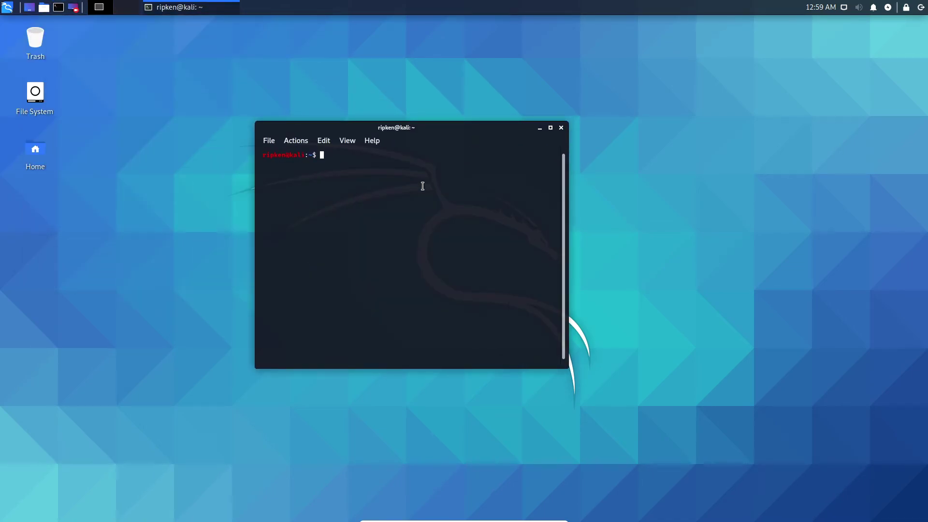
type("sudo apt-get update -y")
key("Return")
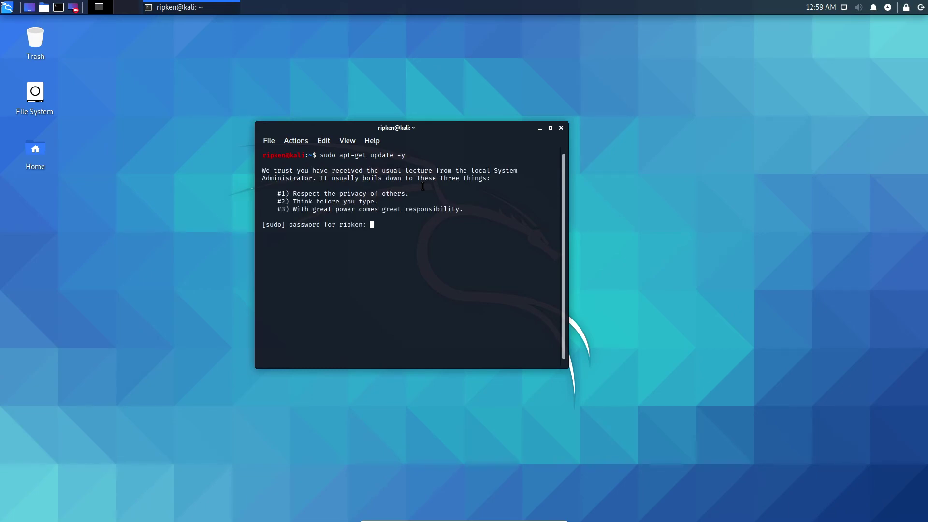
key("Return")
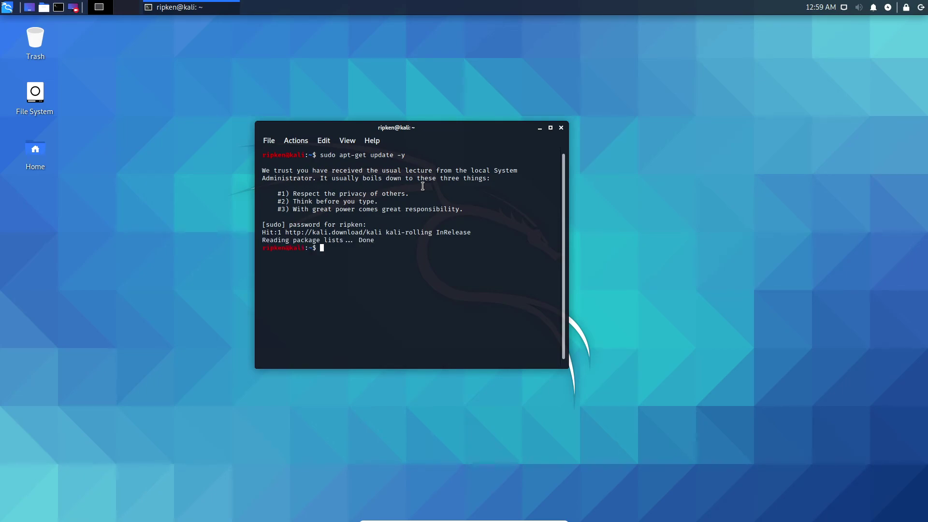
Edit the recalled command into 'sudo apt-get upgrade -y', run it, then clear the terminal
key("Up")
key("Left")
key("Left")
key("Left")
key("Left")
key("Left")
key("Left")
key("Delete")
key("Delete")
key("Delete")
key("BackSpace")
type("grade")
key("Return")
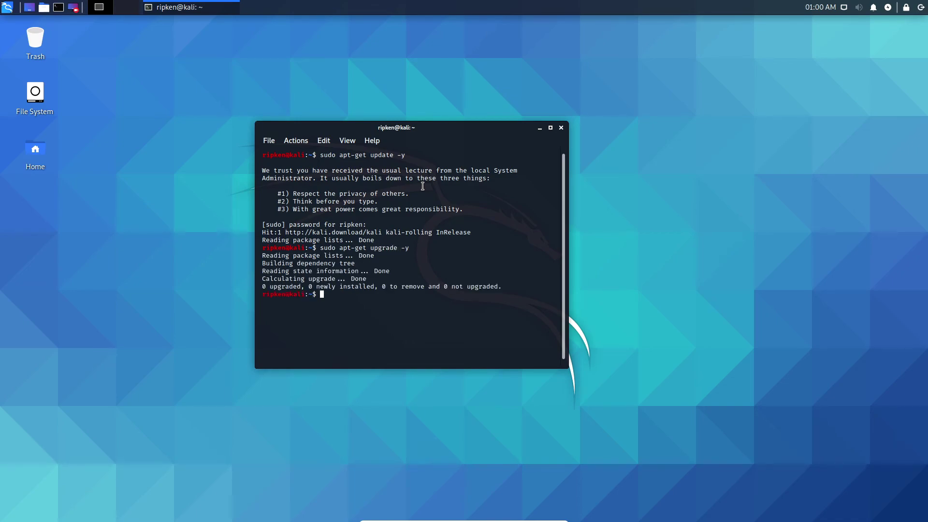
type("clear")
key("Return")
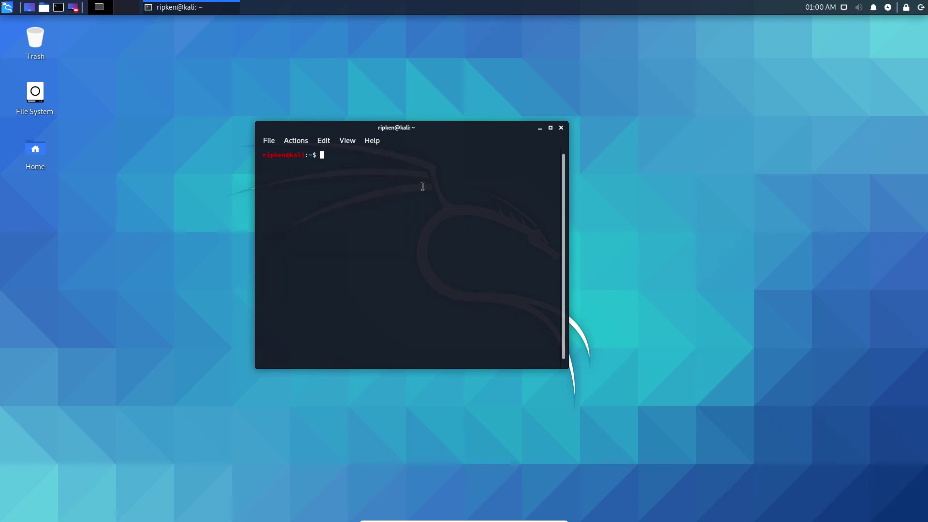
left_click(561, 128)
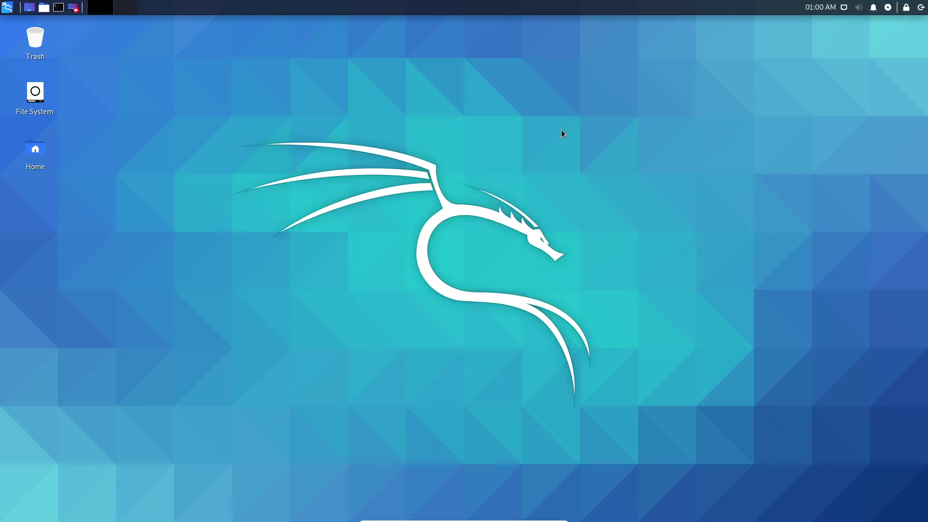